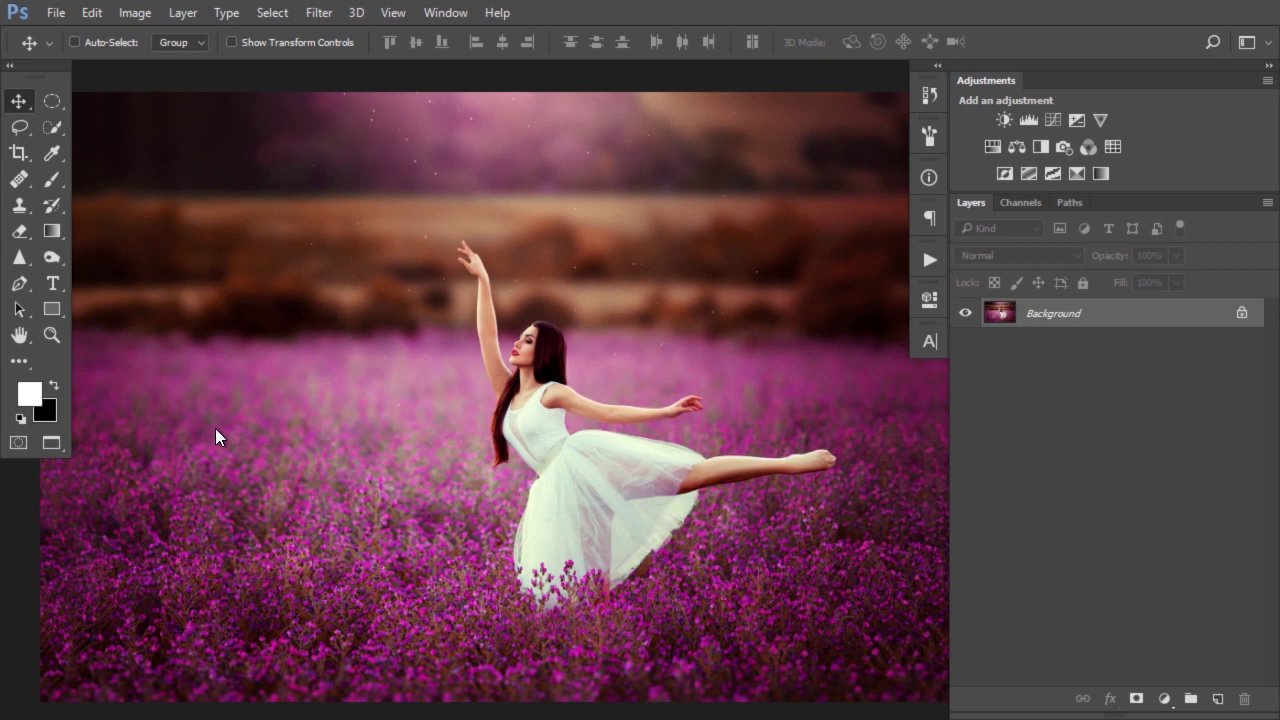
Add a Gradient Fill layer over the dancer photo and open its gradient in the Gradient Editor
{"action": "left_click", "coordinate": [1164, 699]}
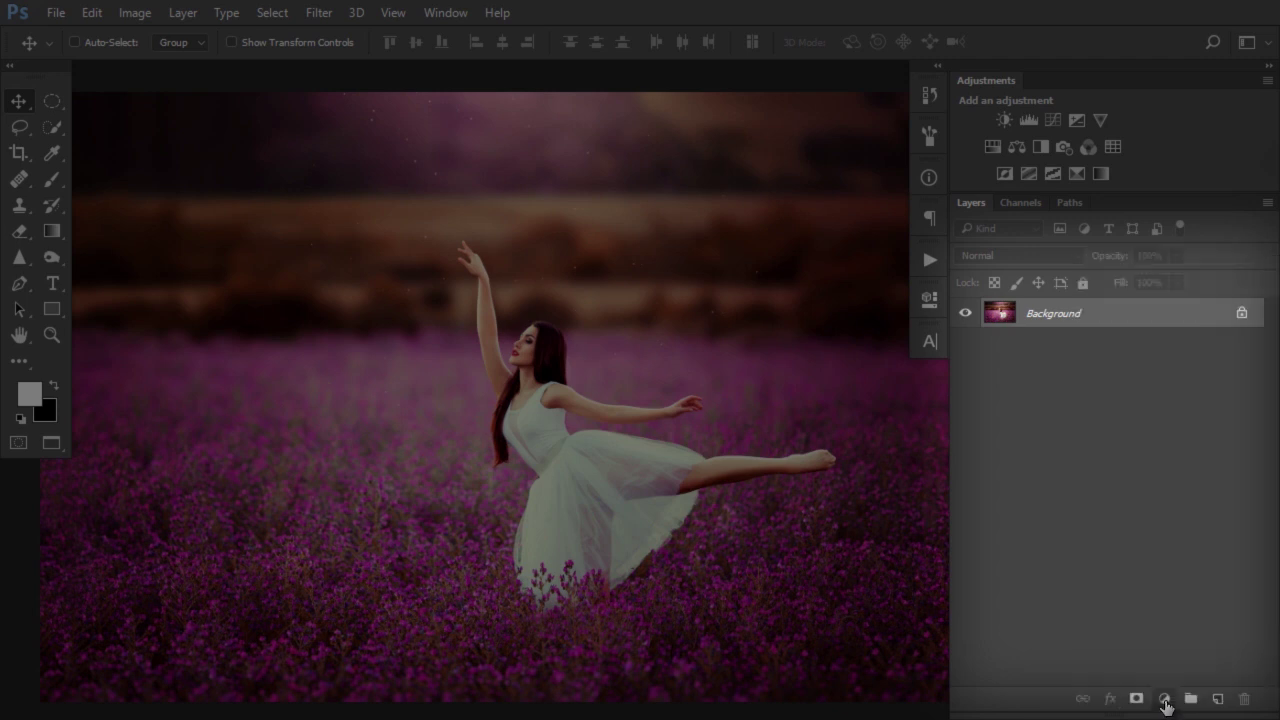
{"action": "left_click", "coordinate": [1164, 700]}
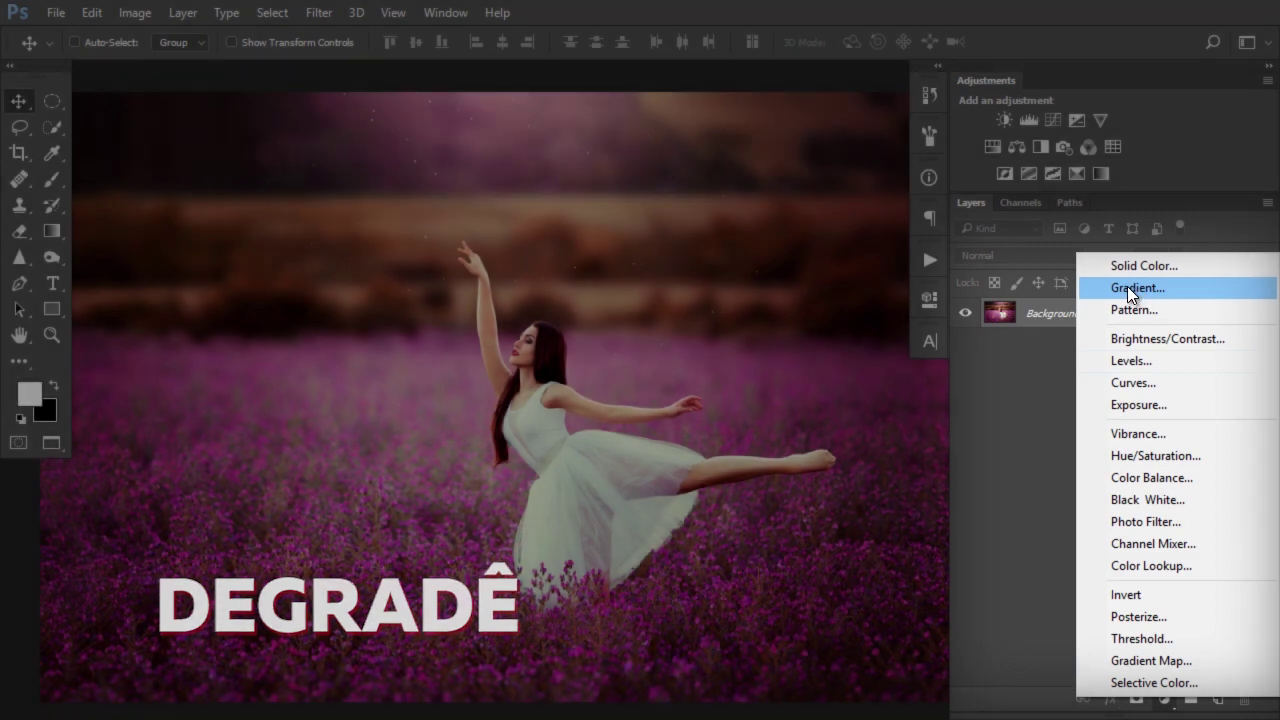
{"action": "left_click", "coordinate": [1127, 288]}
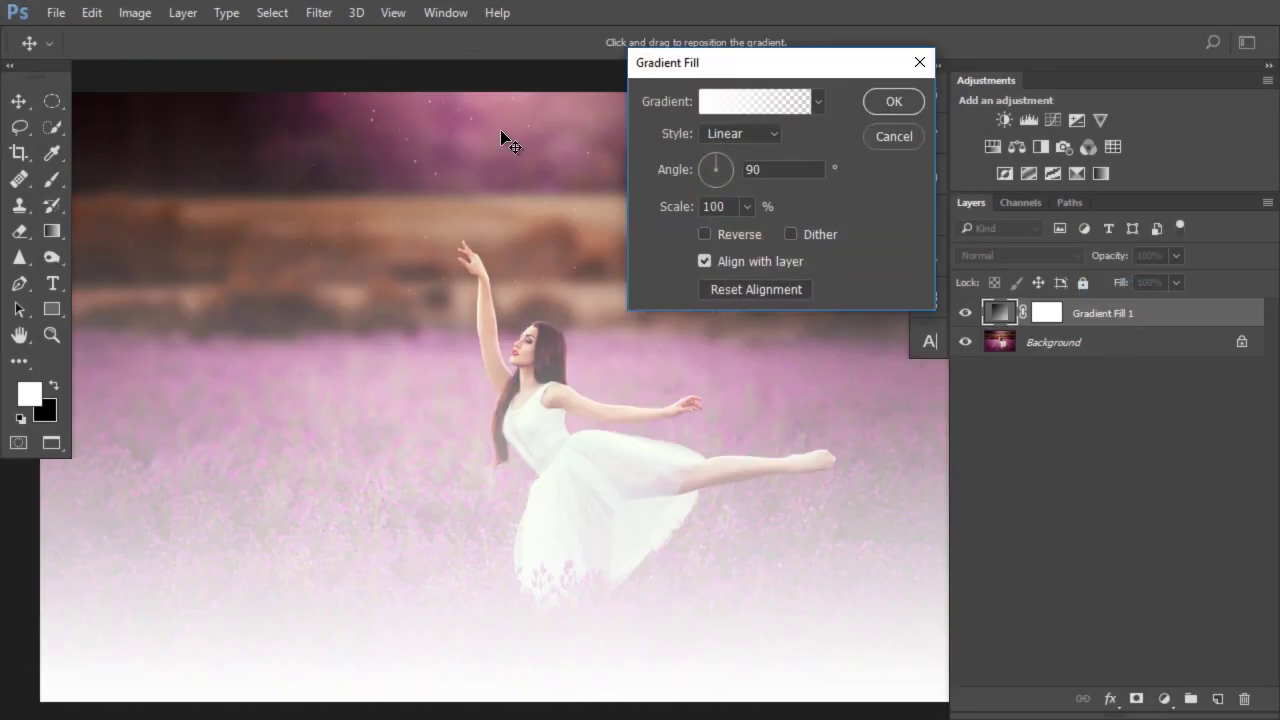
{"action": "left_click_drag", "start_coordinate": [739, 60], "coordinate": [867, 87]}
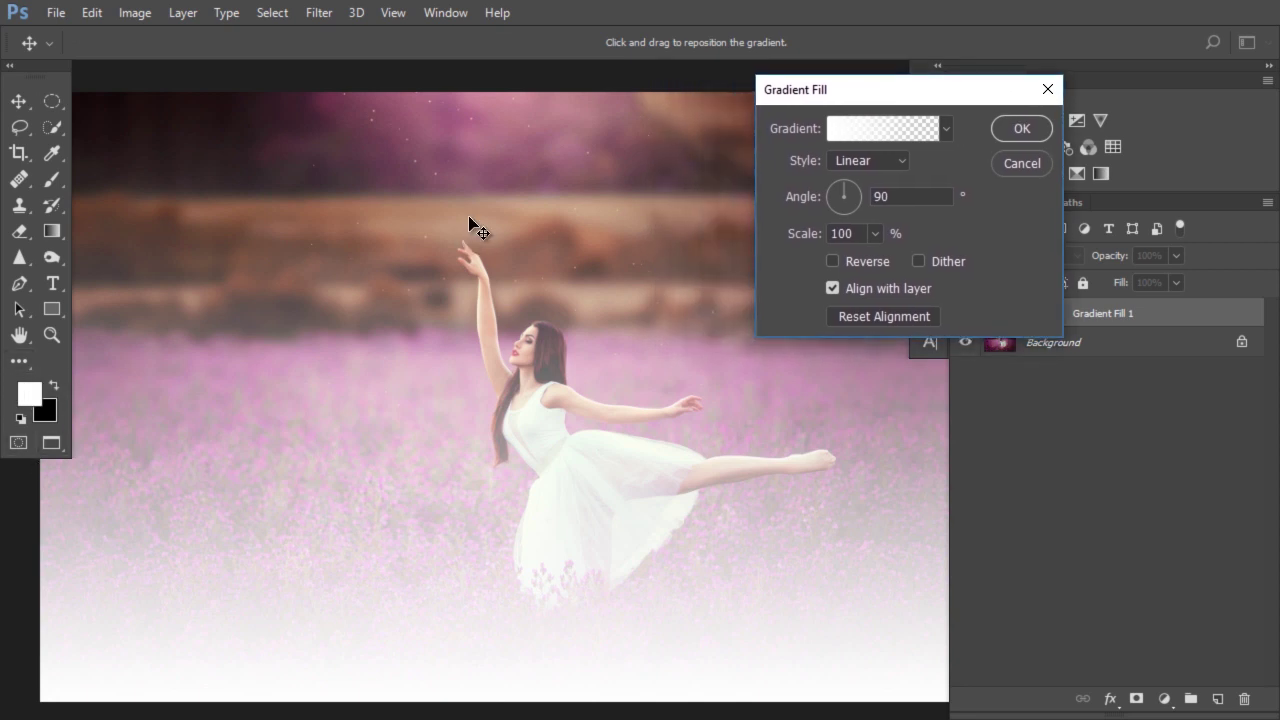
{"action": "left_click_drag", "start_coordinate": [847, 90], "coordinate": [791, 62]}
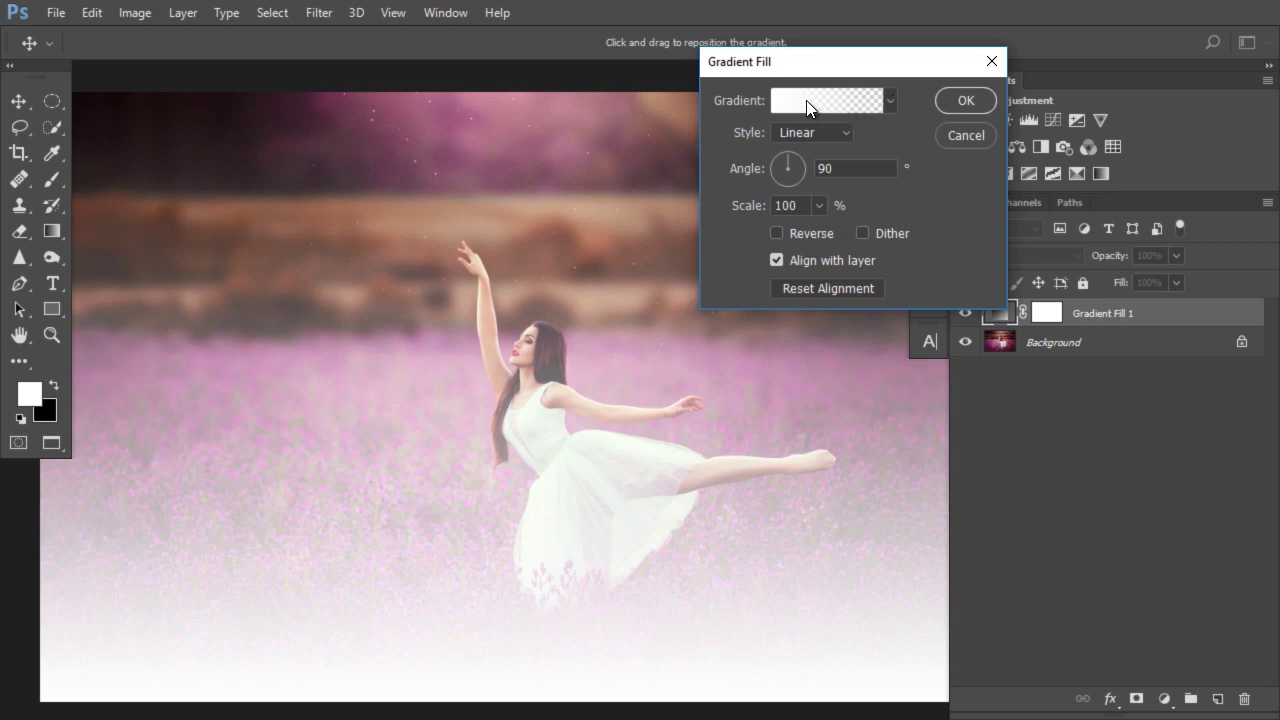
{"action": "left_click", "coordinate": [806, 100]}
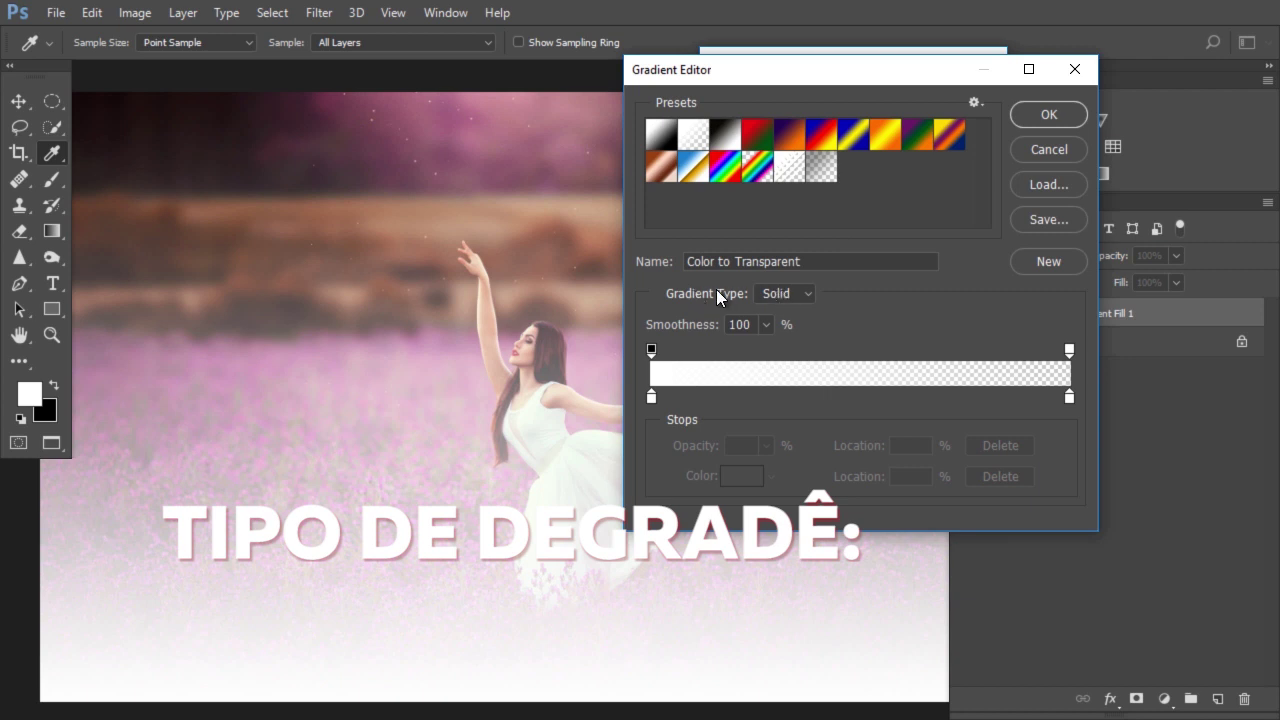
Switch the Gradient Type to Noise
{"action": "left_click", "coordinate": [782, 294]}
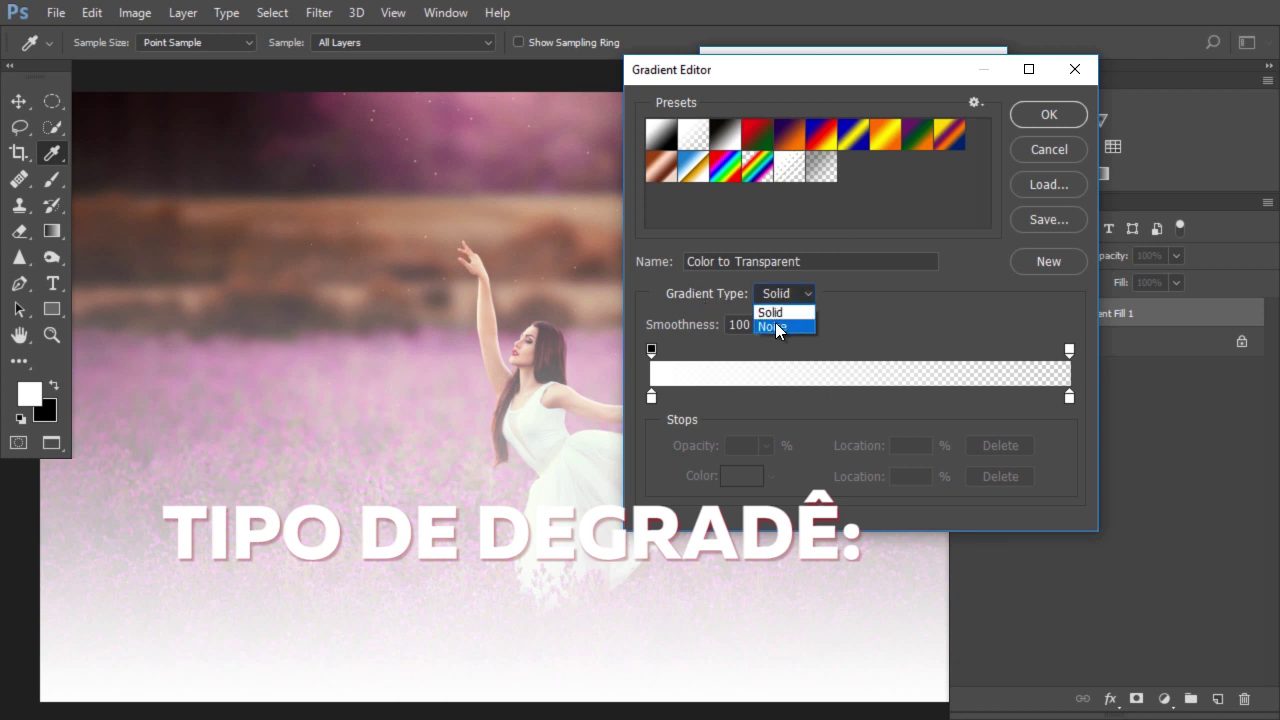
{"action": "left_click", "coordinate": [776, 328]}
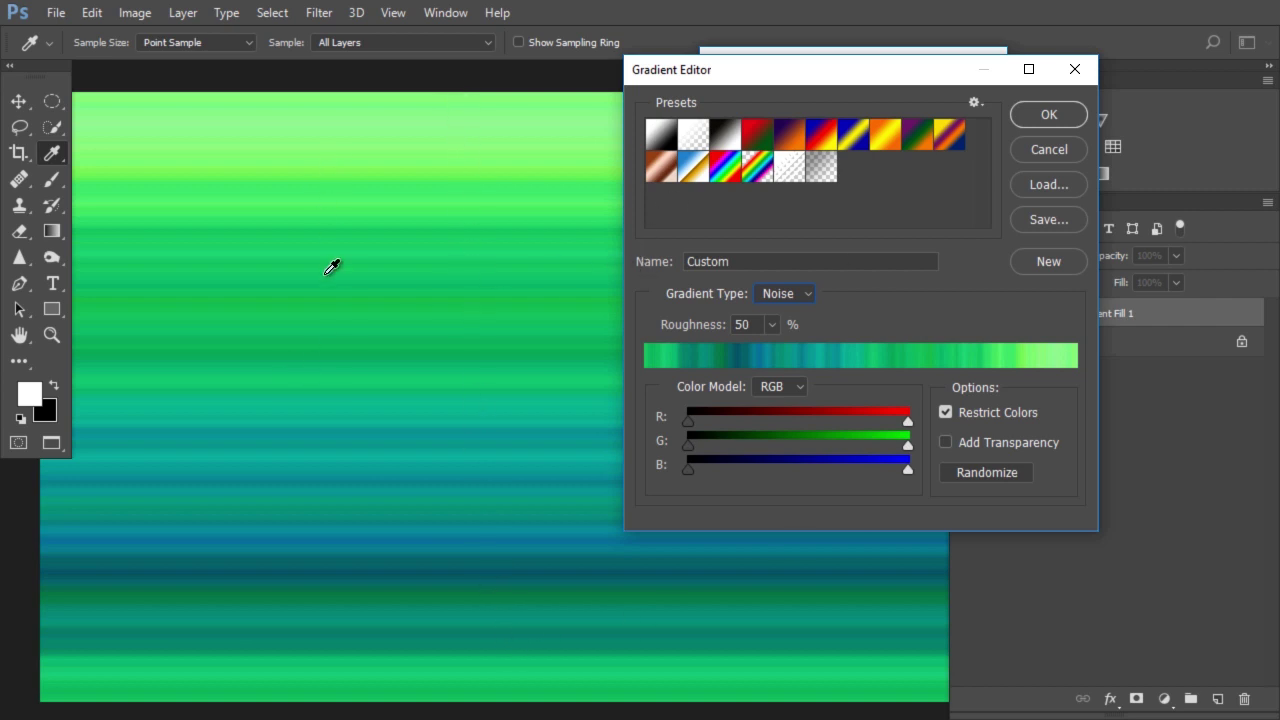
{"action": "left_click_drag", "start_coordinate": [793, 62], "coordinate": [773, 50]}
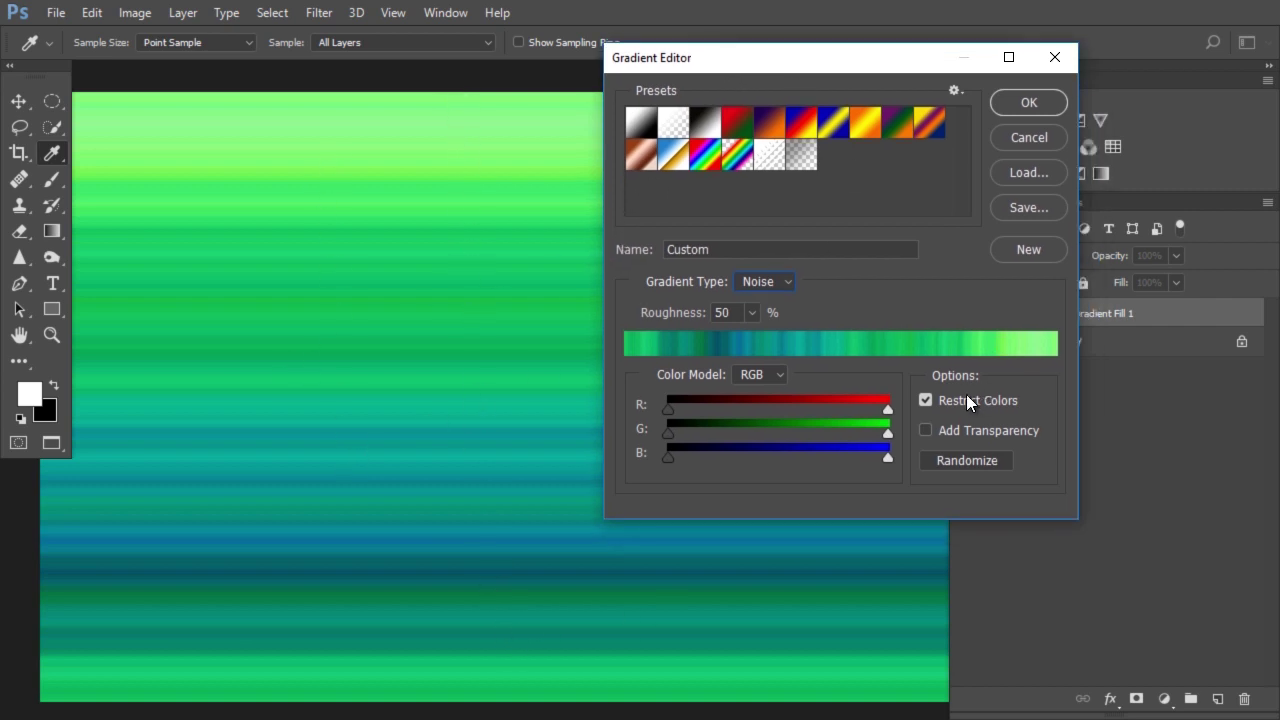
Randomize the noise gradient until purple, pink and blue stripes appear, then accept it
{"action": "left_click", "coordinate": [967, 461]}
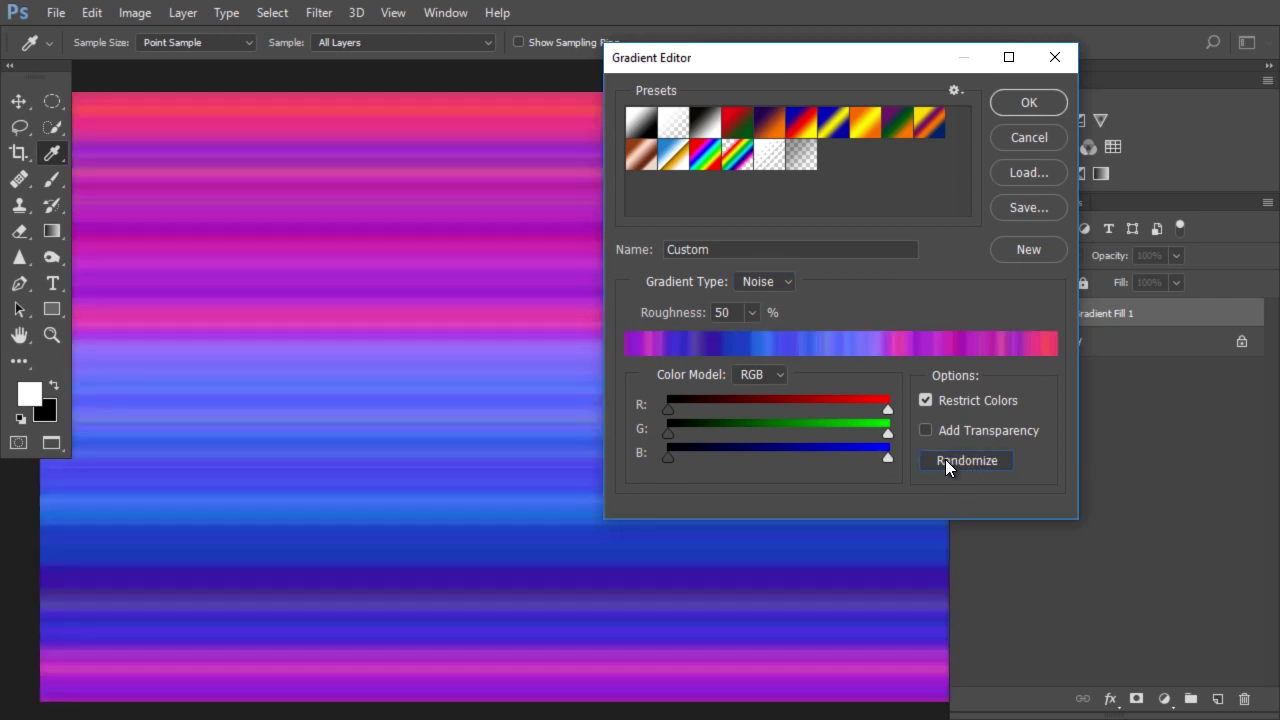
{"action": "left_click", "coordinate": [945, 460]}
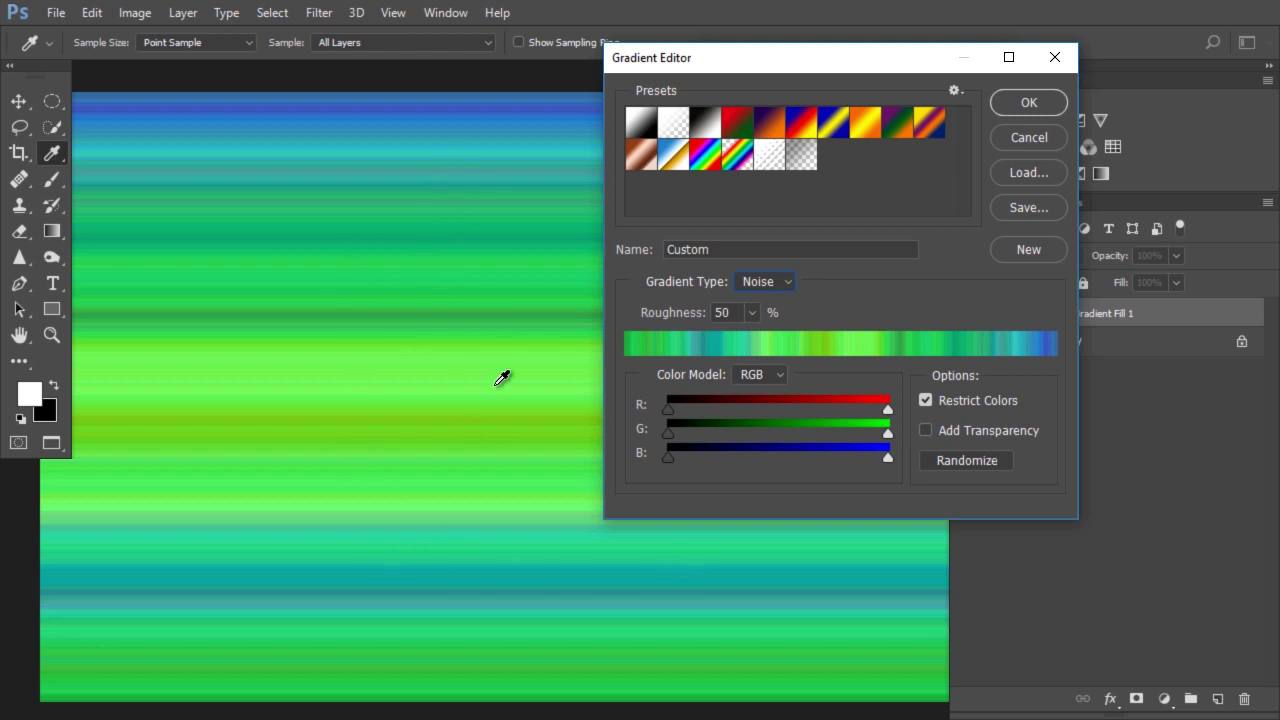
{"action": "left_click", "coordinate": [946, 461]}
{"action": "left_click", "coordinate": [949, 459]}
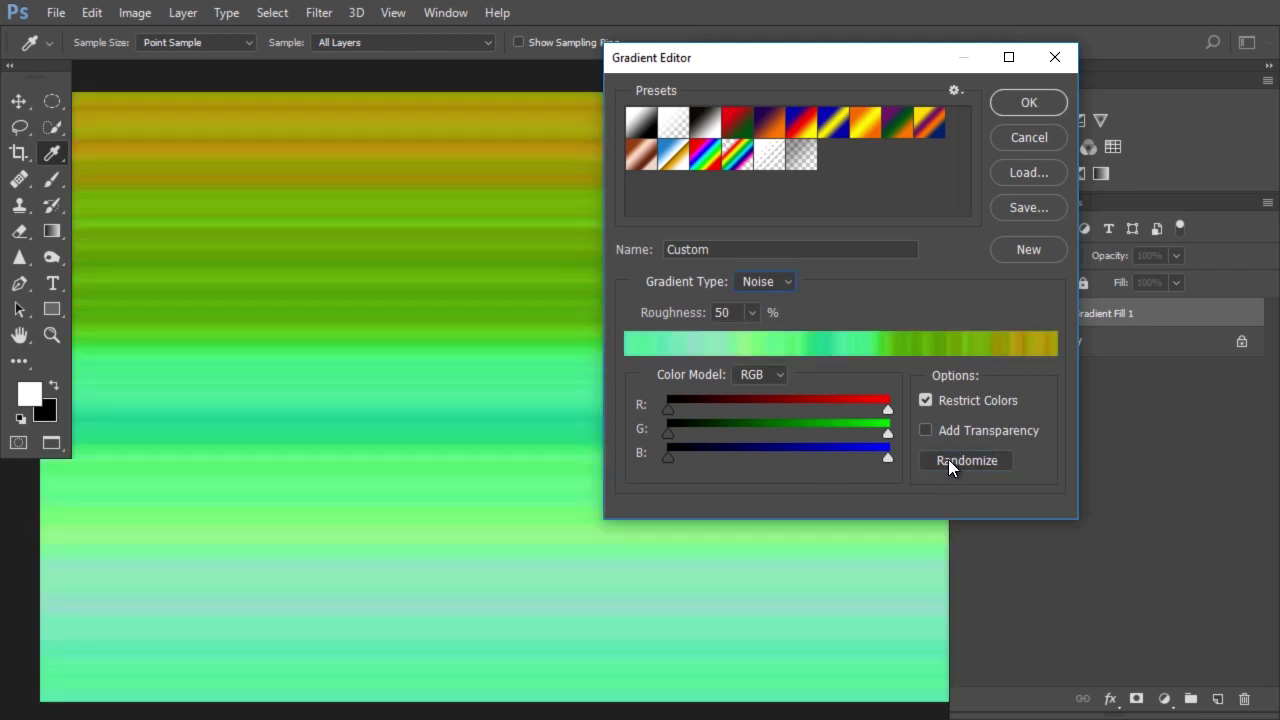
{"action": "left_click", "coordinate": [951, 462]}
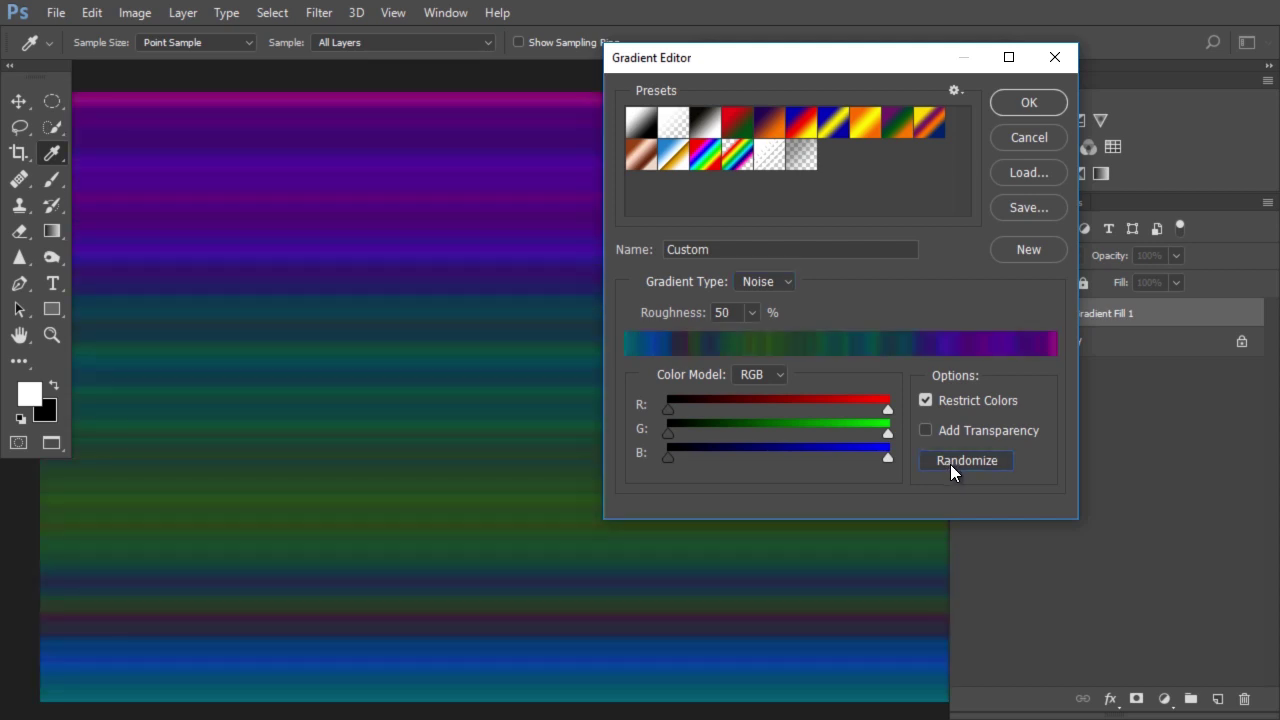
{"action": "left_click", "coordinate": [950, 464]}
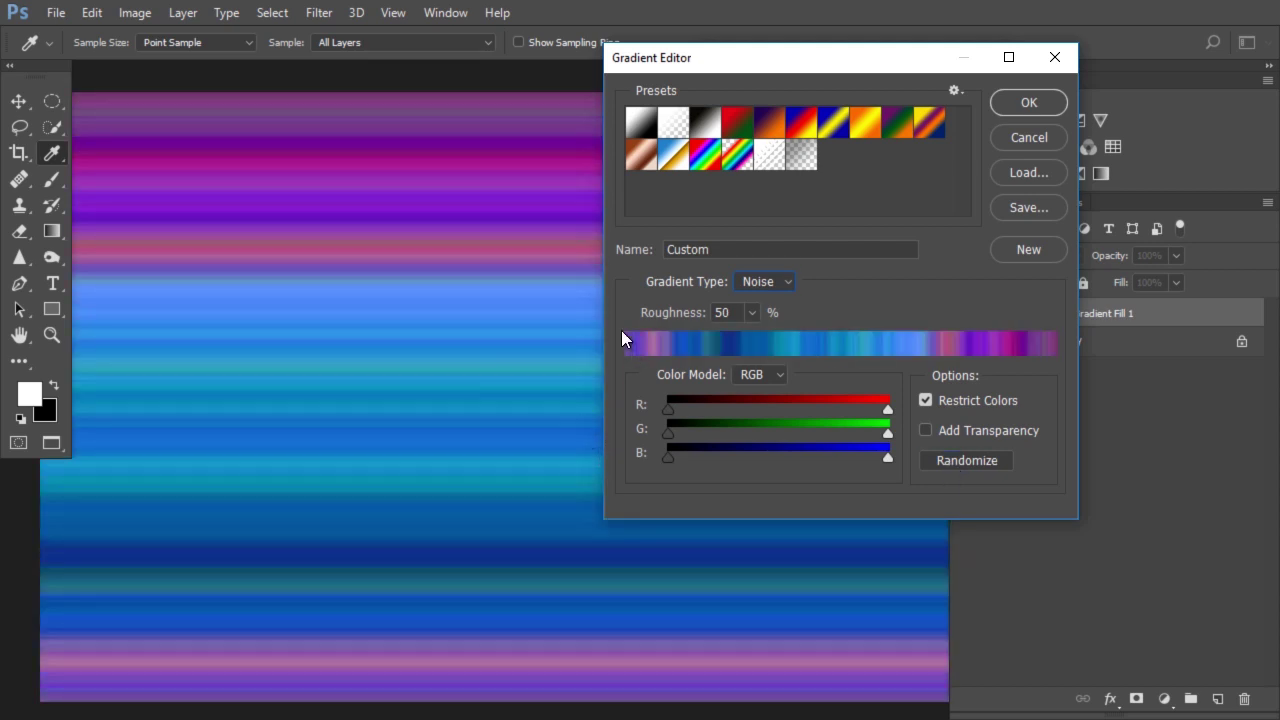
{"action": "left_click_drag", "start_coordinate": [887, 61], "coordinate": [998, 67]}
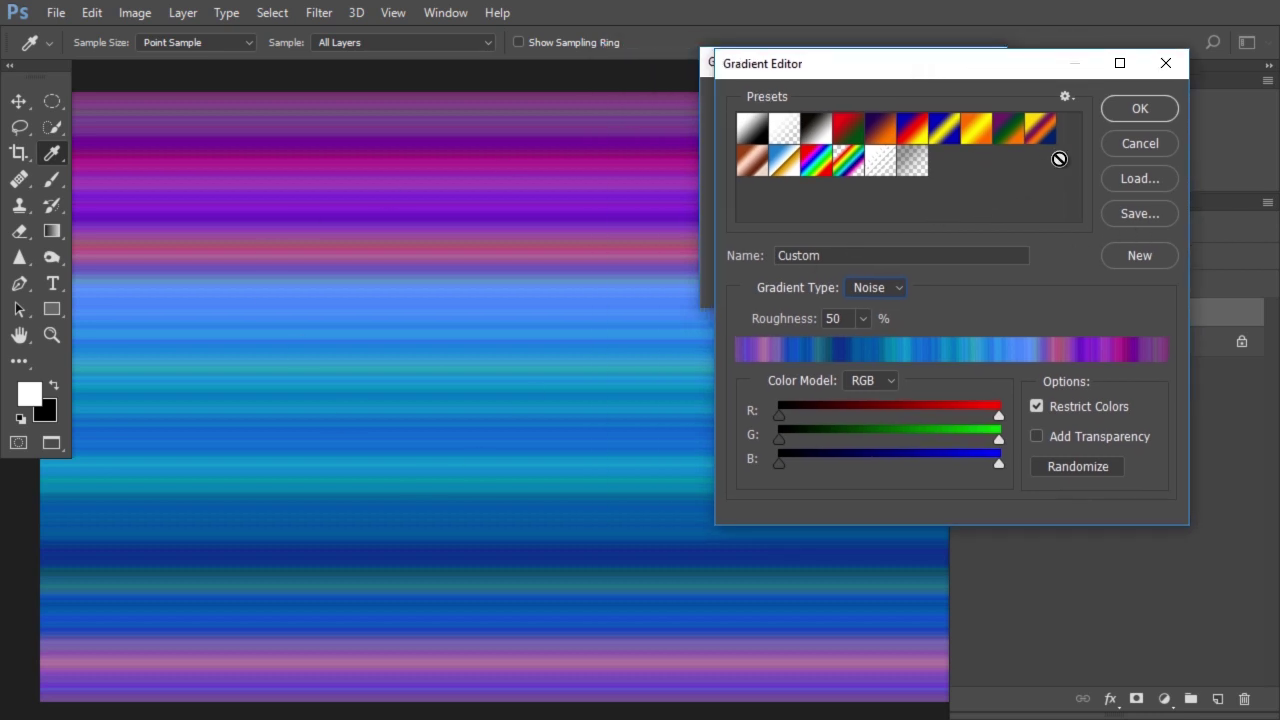
{"action": "left_click", "coordinate": [1129, 108]}
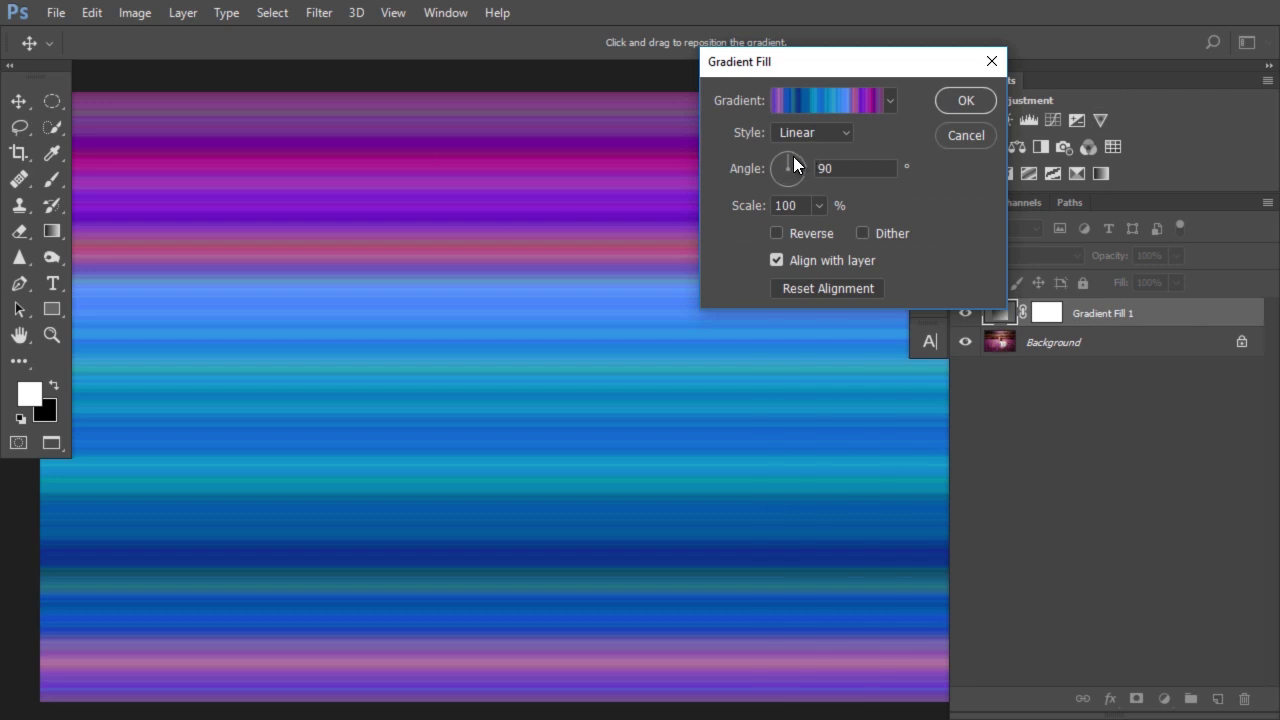
Rotate the gradient angle to about -165° for steep diagonal stripes and apply the fill
{"action": "left_click_drag", "start_coordinate": [787, 158], "coordinate": [782, 175]}
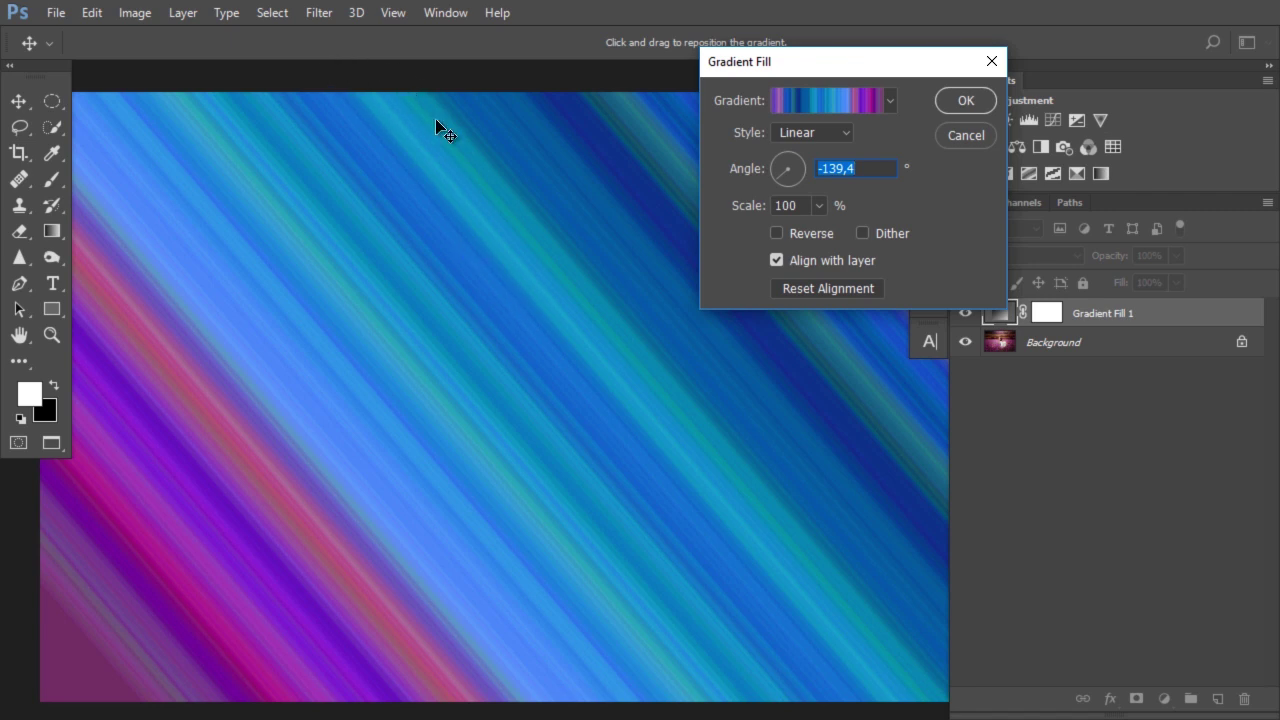
{"action": "left_click_drag", "start_coordinate": [776, 171], "coordinate": [770, 174]}
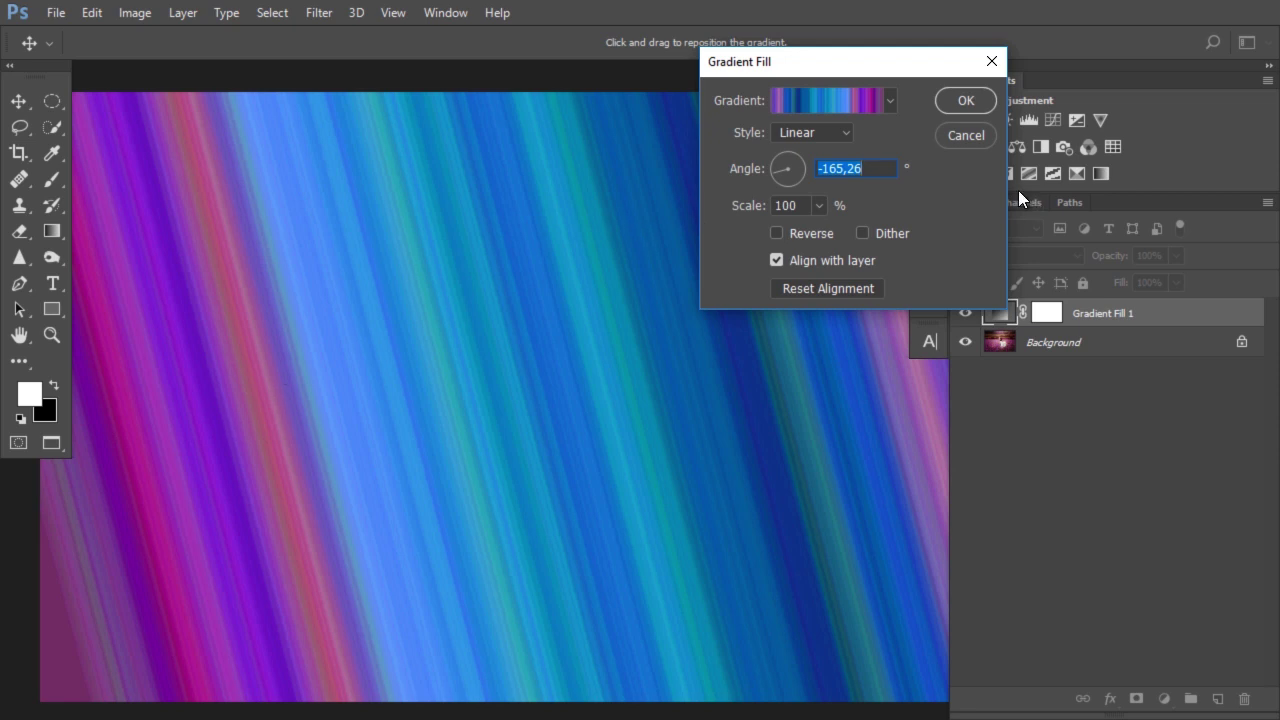
{"action": "left_click", "coordinate": [967, 123]}
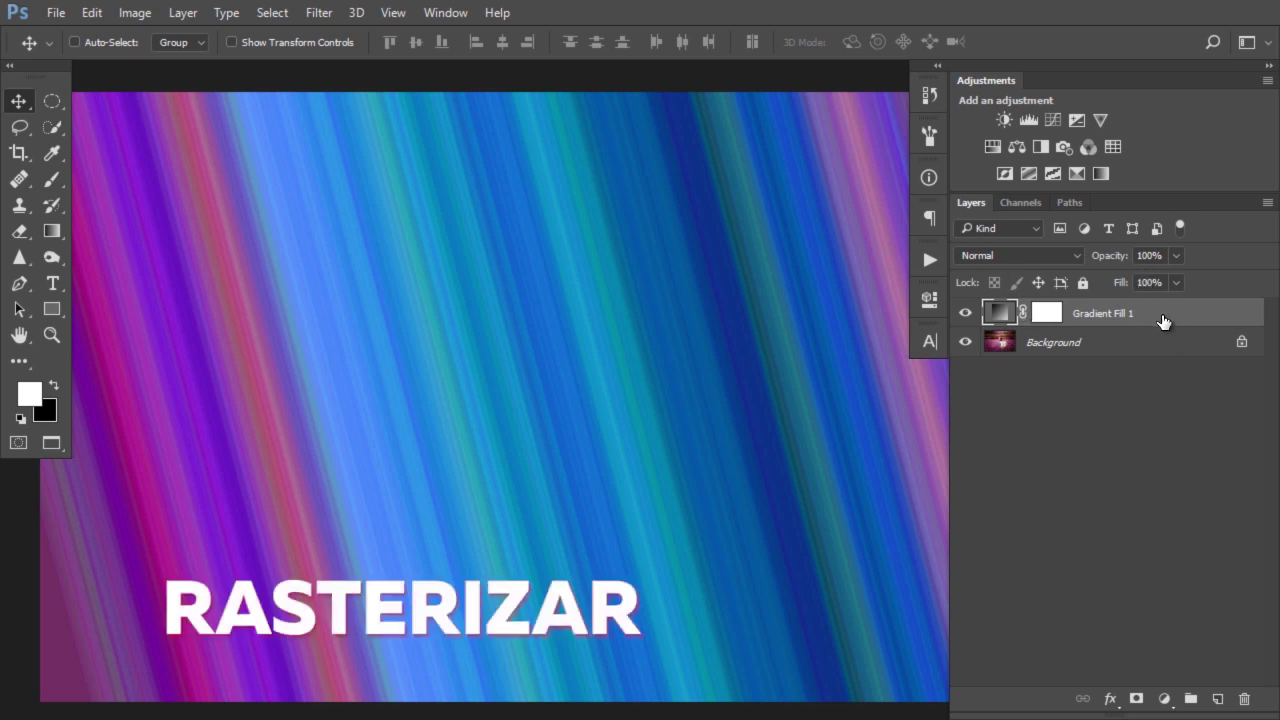
Rasterize the Gradient Fill 1 layer and desaturate its stripes to greyscale
{"action": "right_click", "coordinate": [1161, 316]}
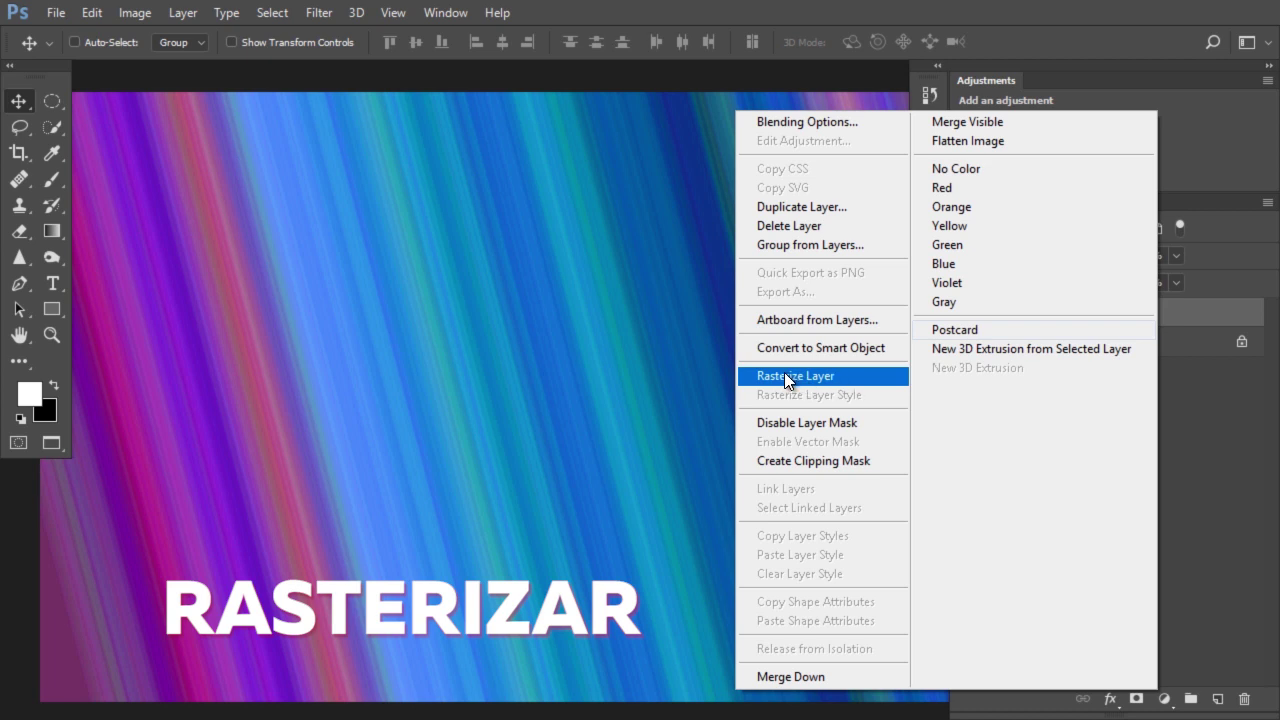
{"action": "left_click", "coordinate": [818, 379]}
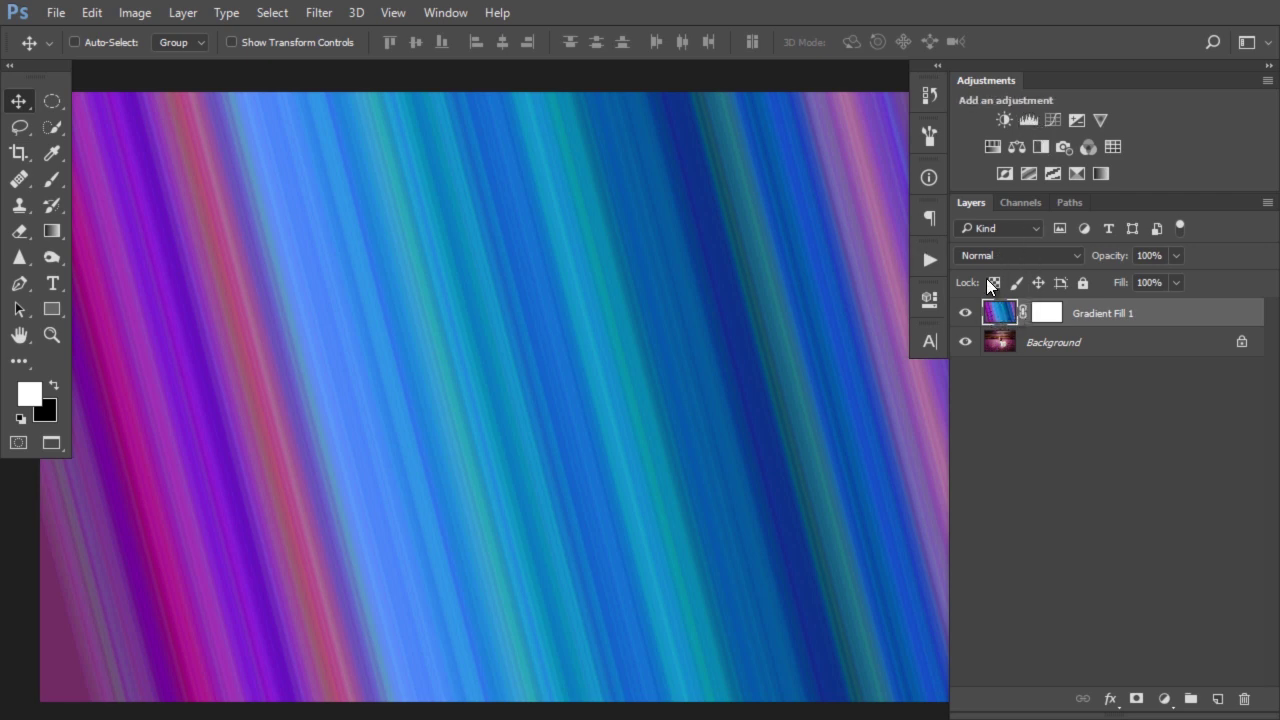
{"action": "key", "text": "ctrl+shift+u"}
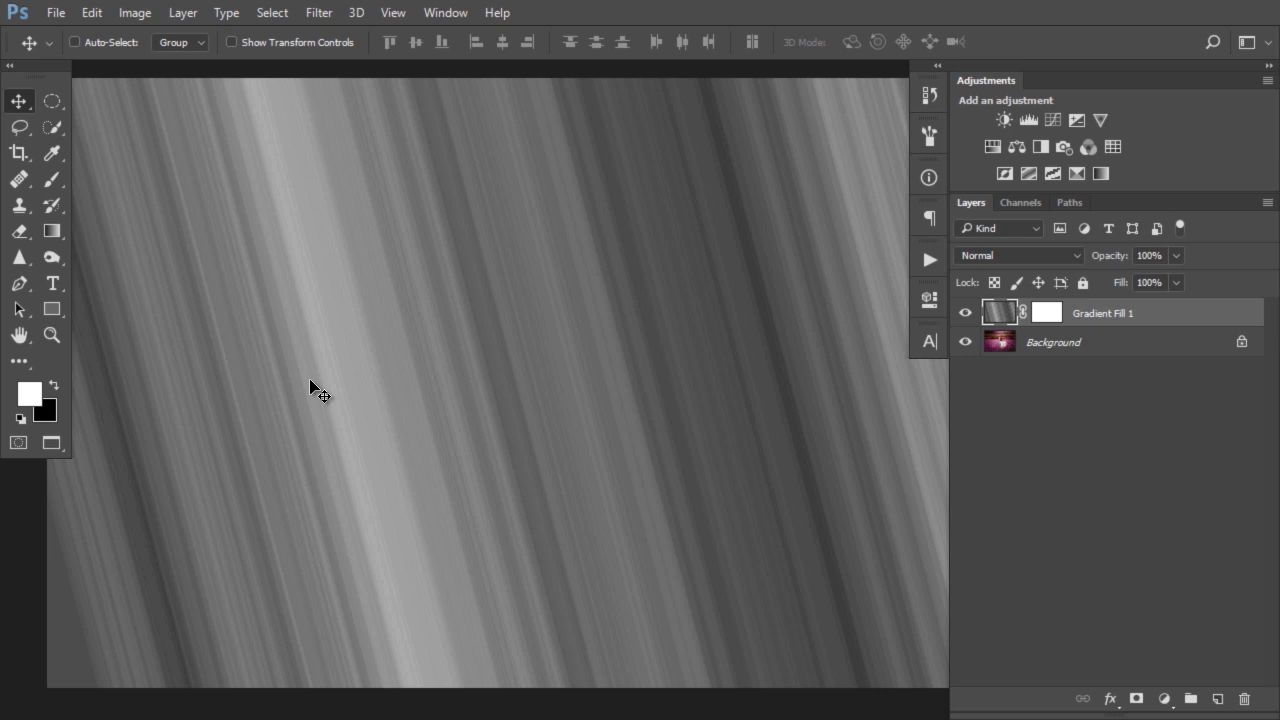
Apply Levels to the grey streaks with input values 55, 1.00 and 181
{"action": "key", "text": "ctrl+l"}
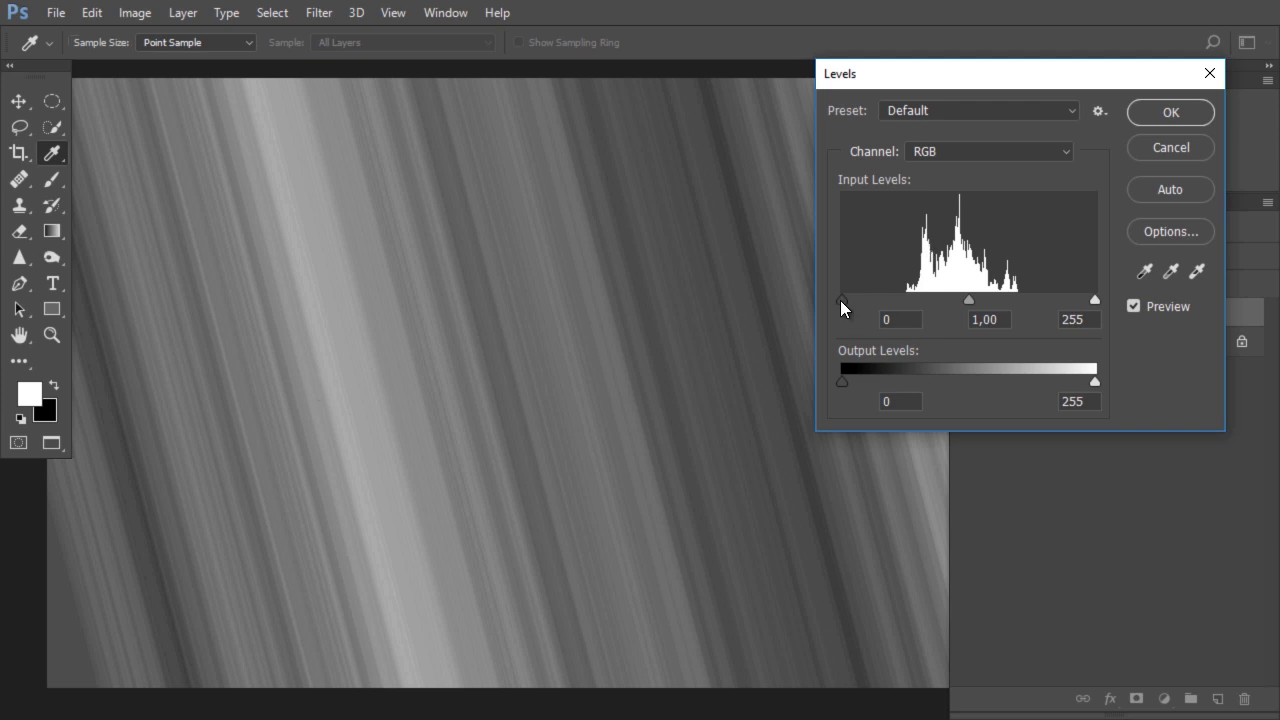
{"action": "left_click_drag", "start_coordinate": [841, 300], "coordinate": [898, 300]}
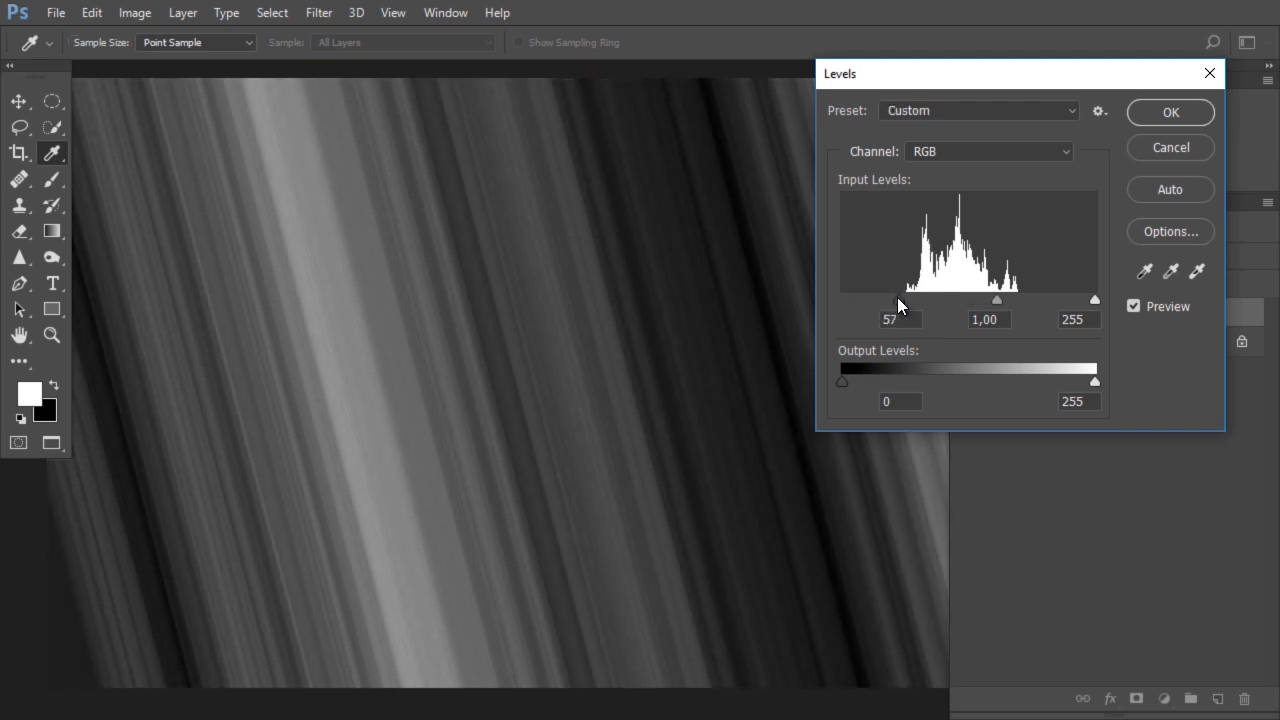
{"action": "left_click_drag", "start_coordinate": [1093, 300], "coordinate": [1017, 301]}
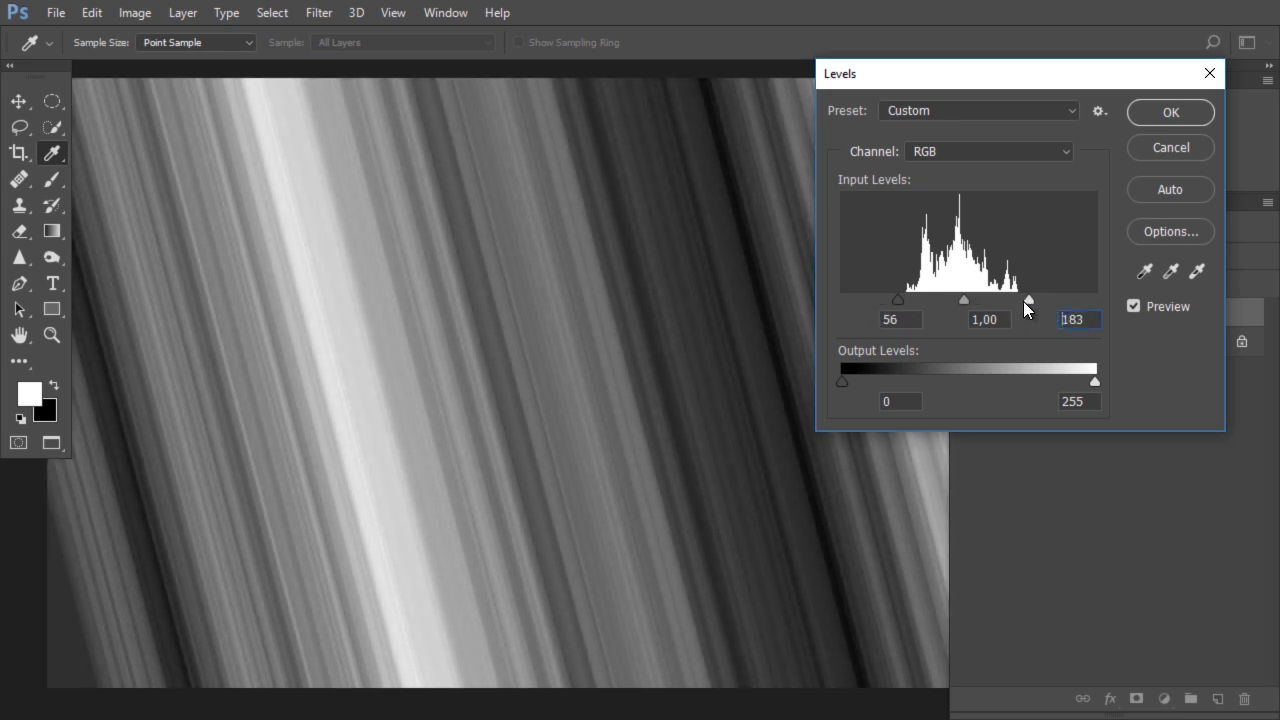
{"action": "left_click_drag", "start_coordinate": [898, 300], "coordinate": [890, 300]}
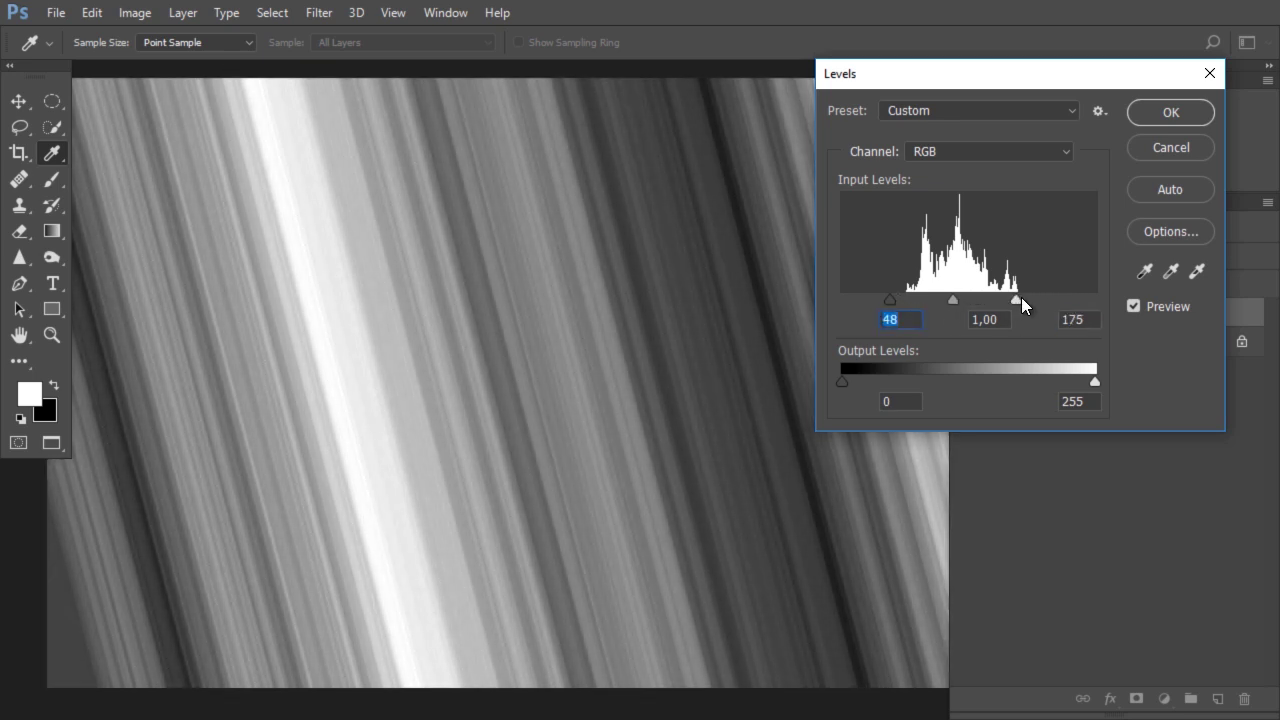
{"action": "left_click_drag", "start_coordinate": [1017, 300], "coordinate": [1022, 300]}
{"action": "left_click_drag", "start_coordinate": [891, 301], "coordinate": [898, 301]}
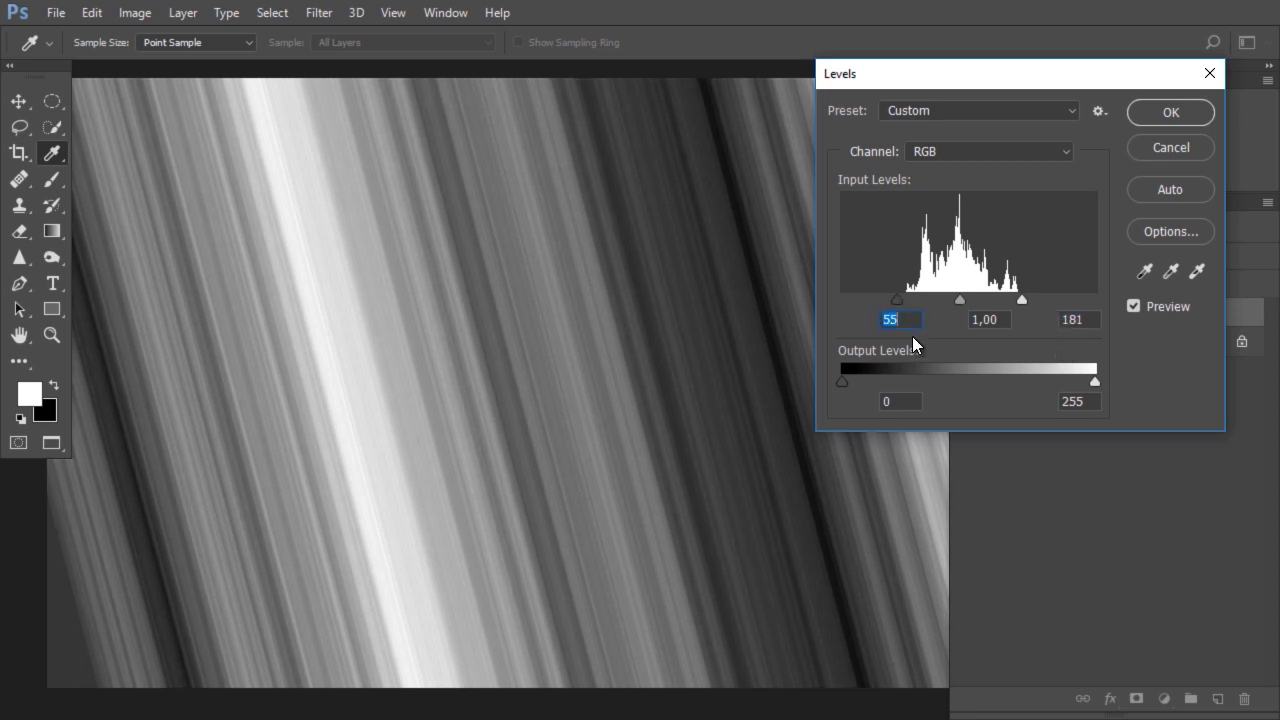
{"action": "left_click", "coordinate": [1160, 118]}
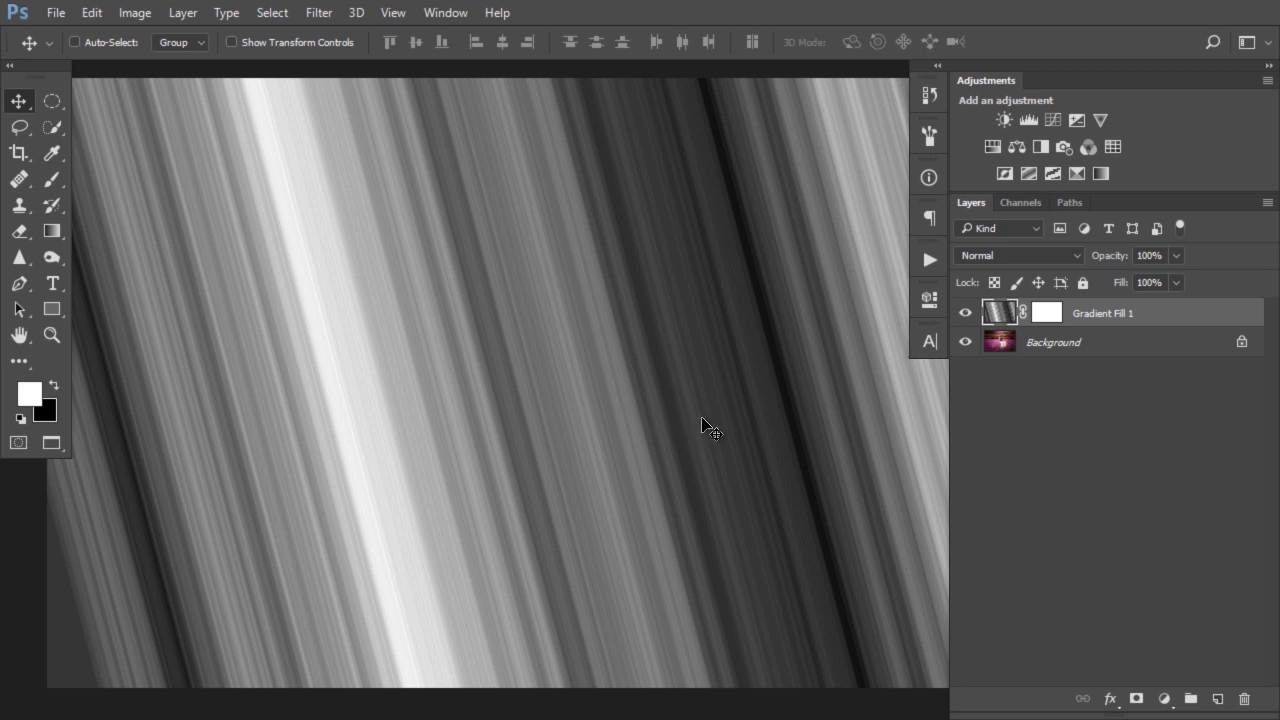
Open Color Balance and shift the midtones to +27/-26/+11
{"action": "key", "text": "ctrl+b"}
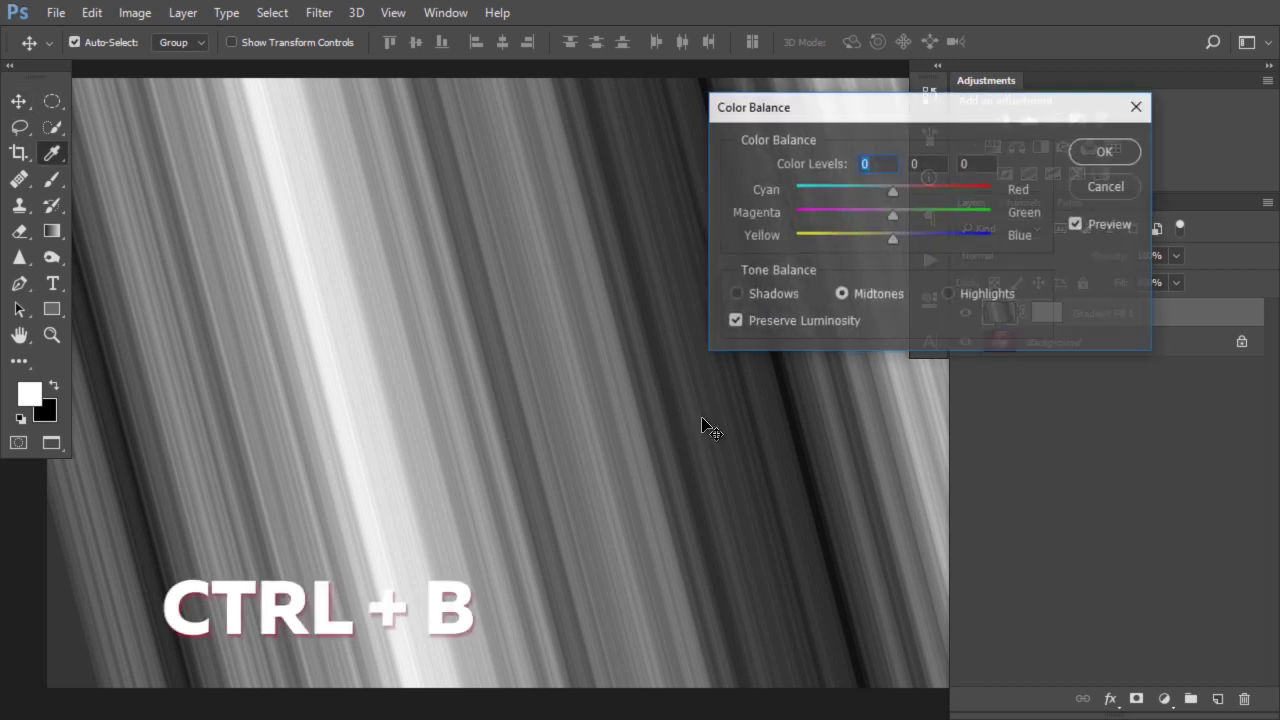
{"action": "left_click_drag", "start_coordinate": [871, 114], "coordinate": [956, 97]}
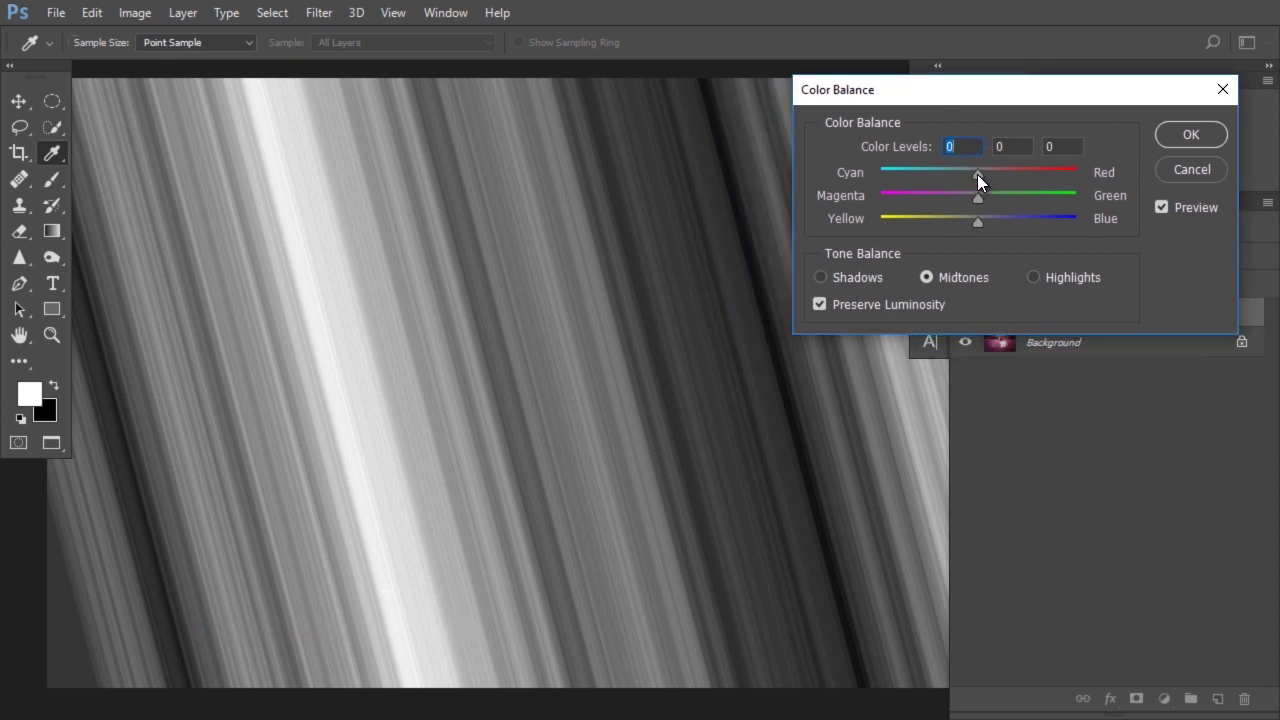
{"action": "left_click_drag", "start_coordinate": [967, 100], "coordinate": [984, 118]}
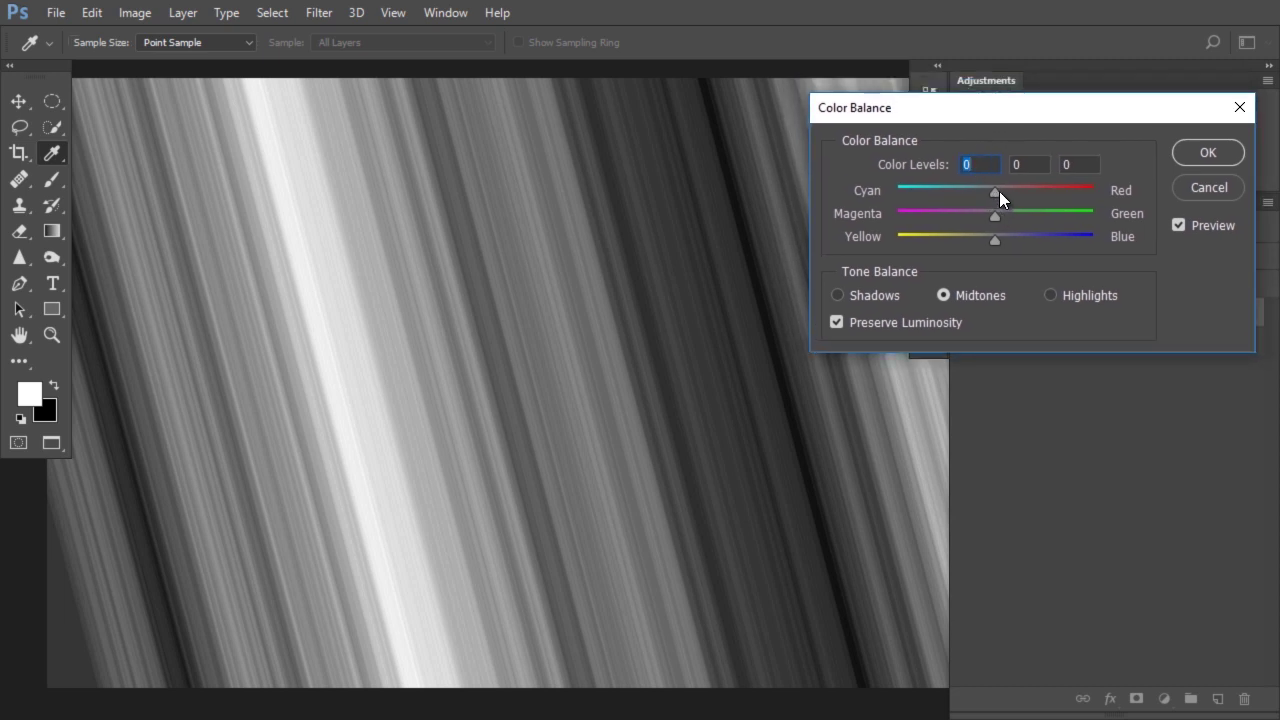
{"action": "mouse_move", "coordinate": [1020, 190]}
{"action": "left_mouse_down"}
{"action": "mouse_move", "coordinate": [970, 216]}
{"action": "mouse_move", "coordinate": [1006, 237]}
{"action": "left_mouse_up"}
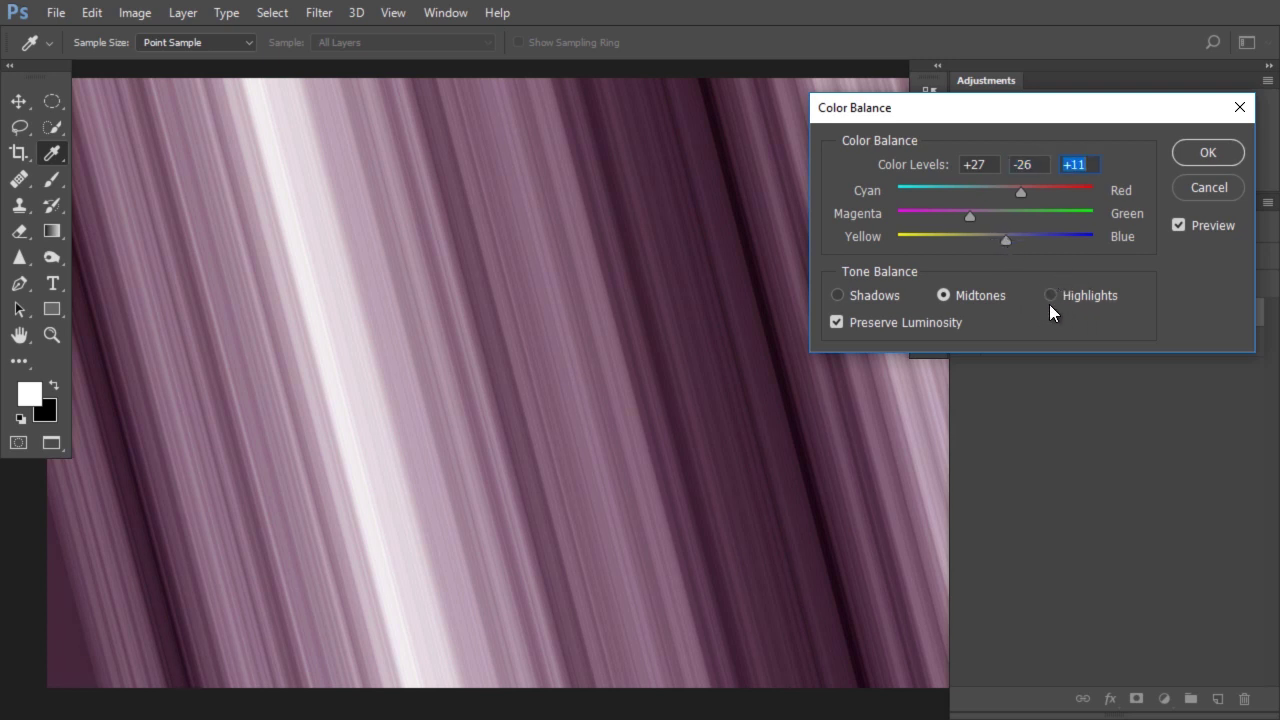
Set the highlights colour balance to +18/-27/+2 for a pink-magenta tint
{"action": "left_click", "coordinate": [1051, 295]}
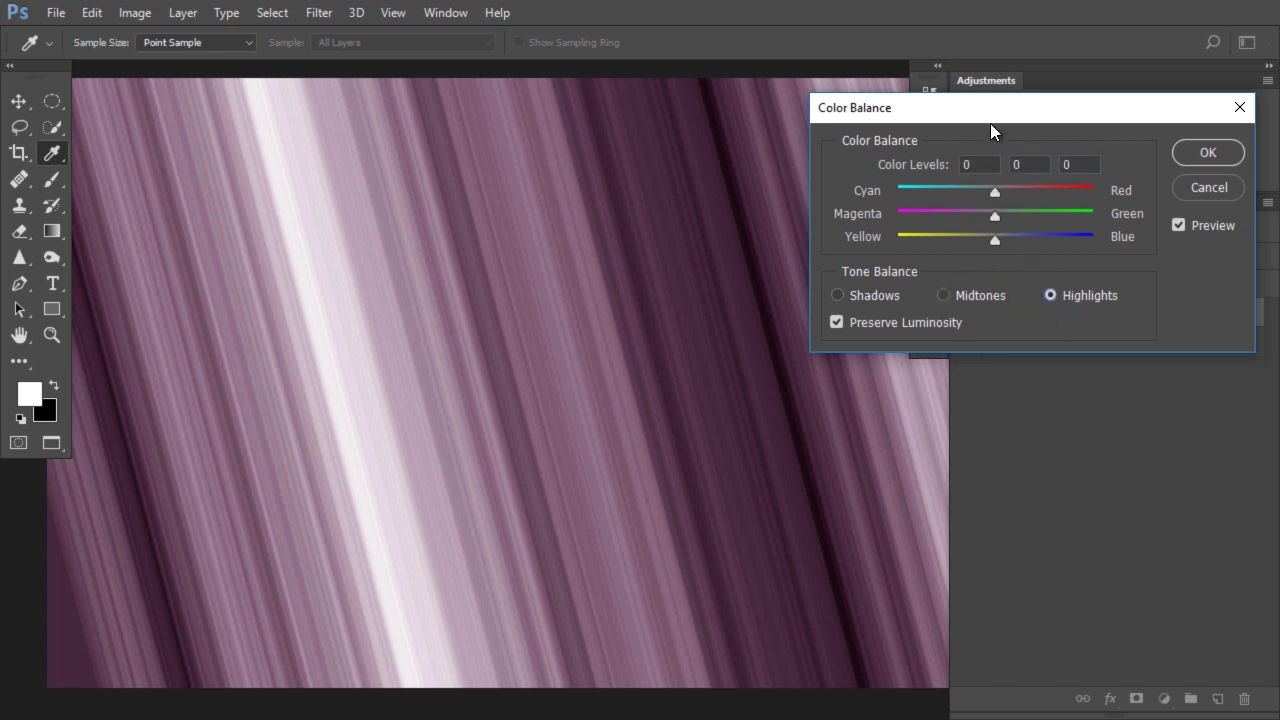
{"action": "left_click_drag", "start_coordinate": [990, 121], "coordinate": [985, 122]}
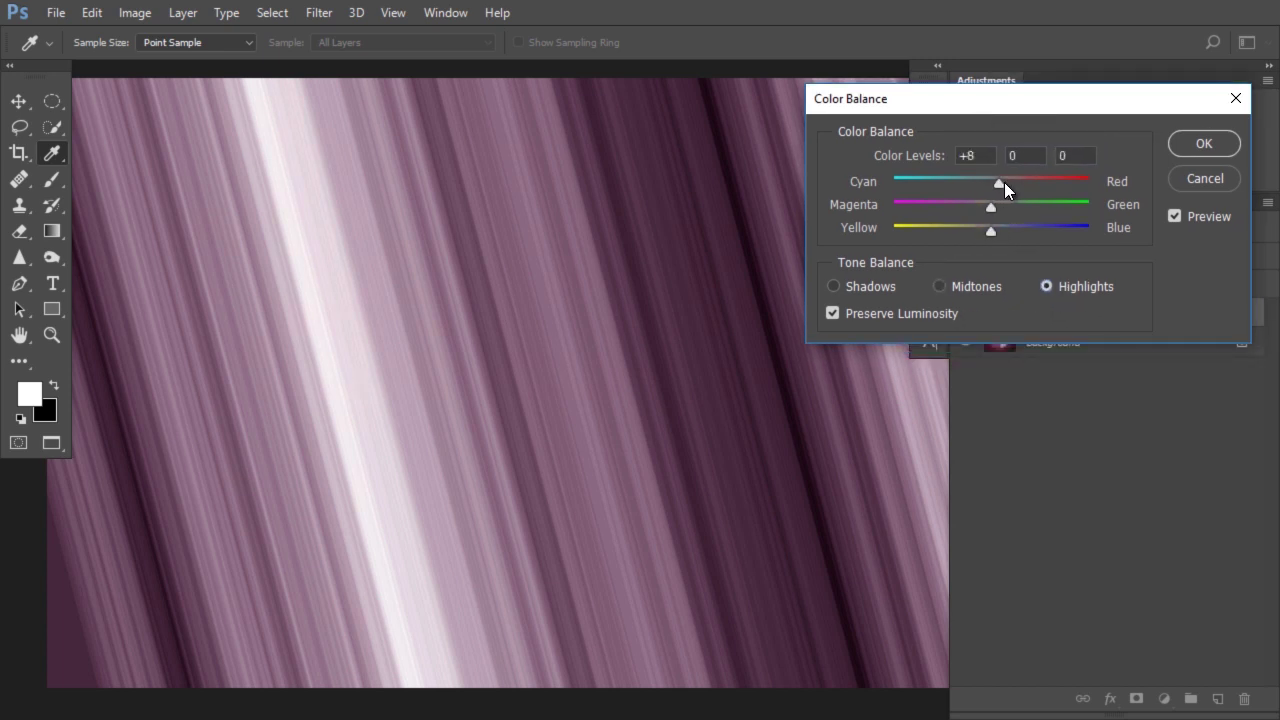
{"action": "left_click_drag", "start_coordinate": [1004, 182], "coordinate": [1008, 184]}
{"action": "mouse_move", "coordinate": [985, 231]}
{"action": "left_mouse_down"}
{"action": "mouse_move", "coordinate": [1000, 230]}
{"action": "mouse_move", "coordinate": [973, 212]}
{"action": "mouse_move", "coordinate": [990, 231]}
{"action": "left_mouse_up"}
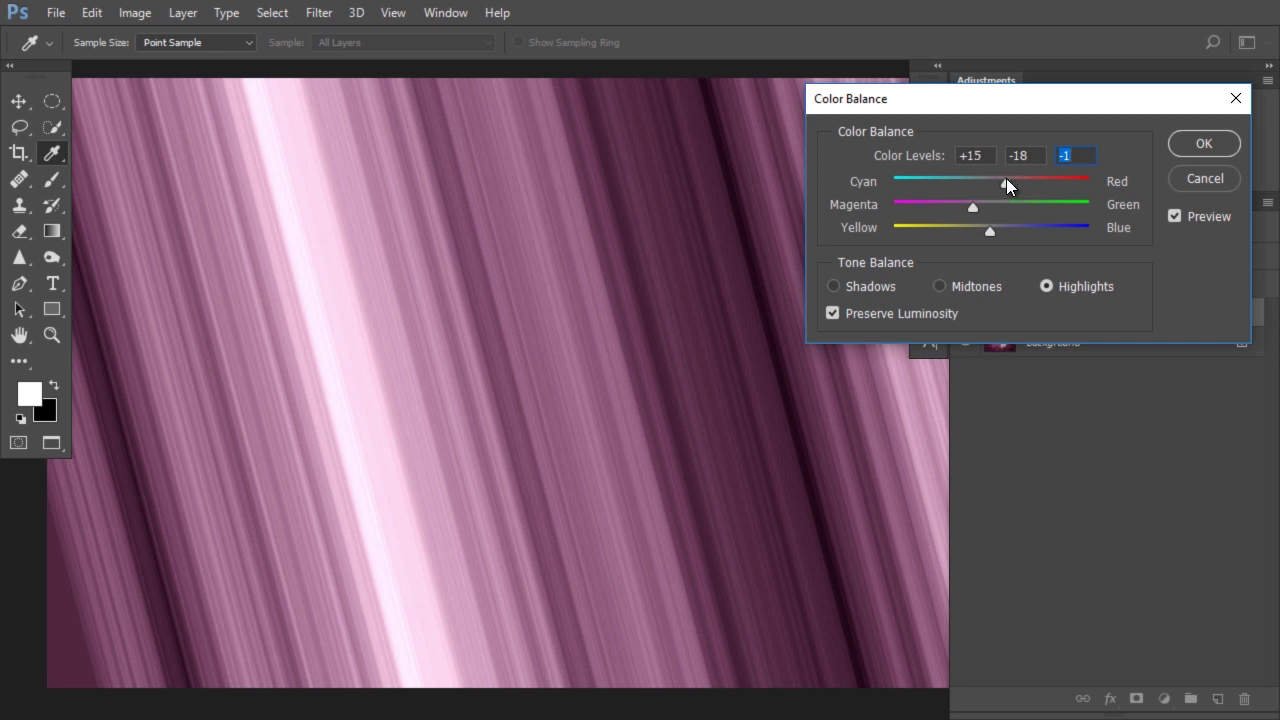
{"action": "left_click_drag", "start_coordinate": [1006, 182], "coordinate": [1009, 182]}
{"action": "left_click_drag", "start_coordinate": [990, 230], "coordinate": [965, 208]}
Apply the colour balance and set the Gradient Fill 1 layer's blend mode to Soft Light
{"action": "left_click", "coordinate": [1163, 143]}
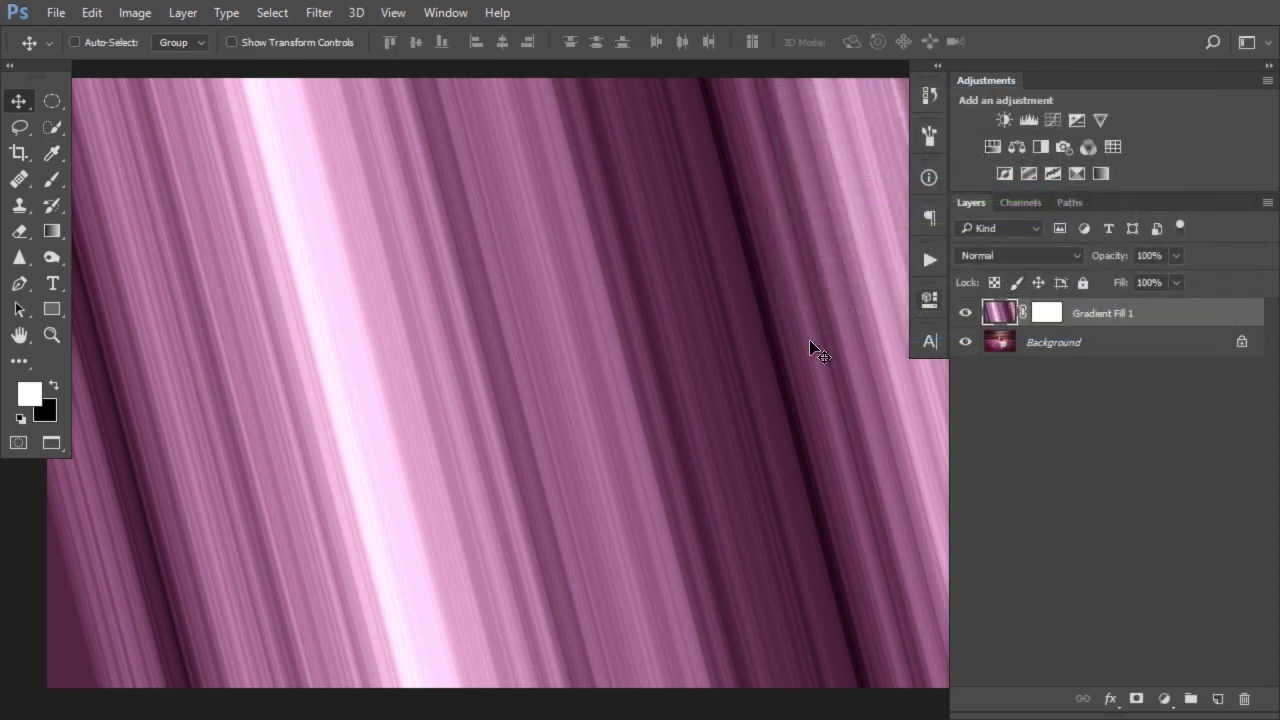
{"action": "left_click", "coordinate": [984, 256]}
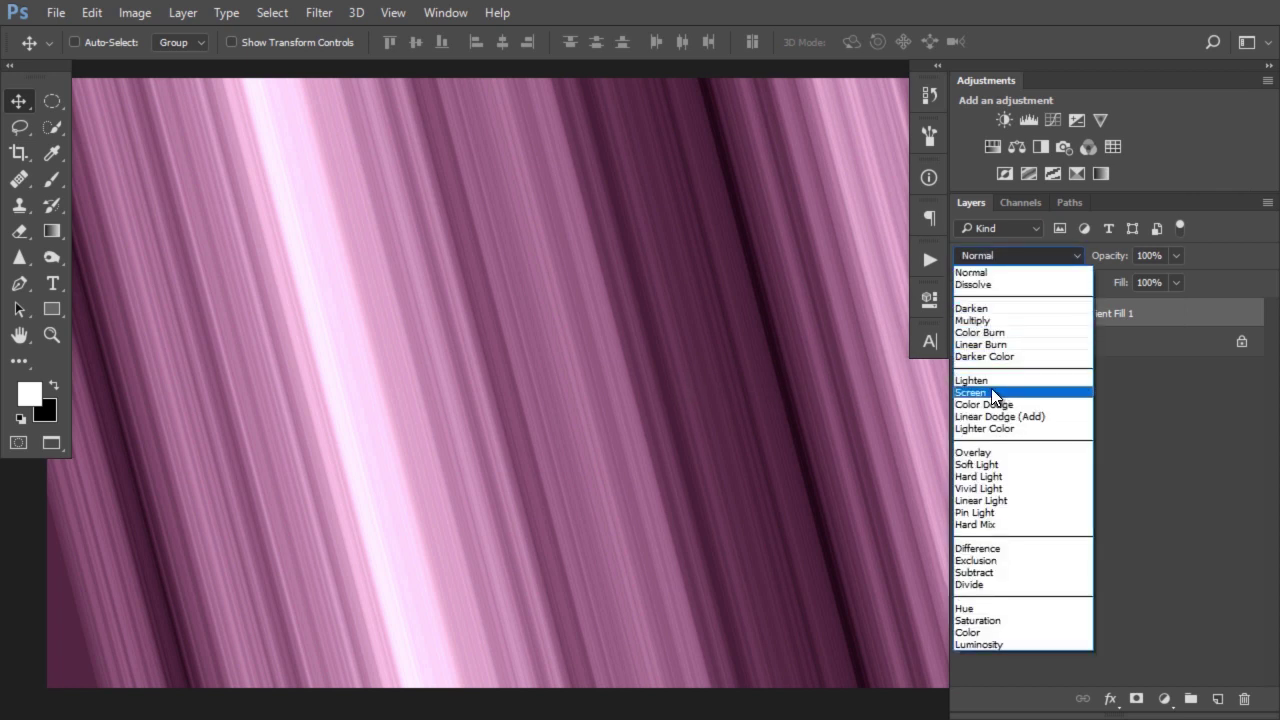
{"action": "left_click", "coordinate": [987, 466]}
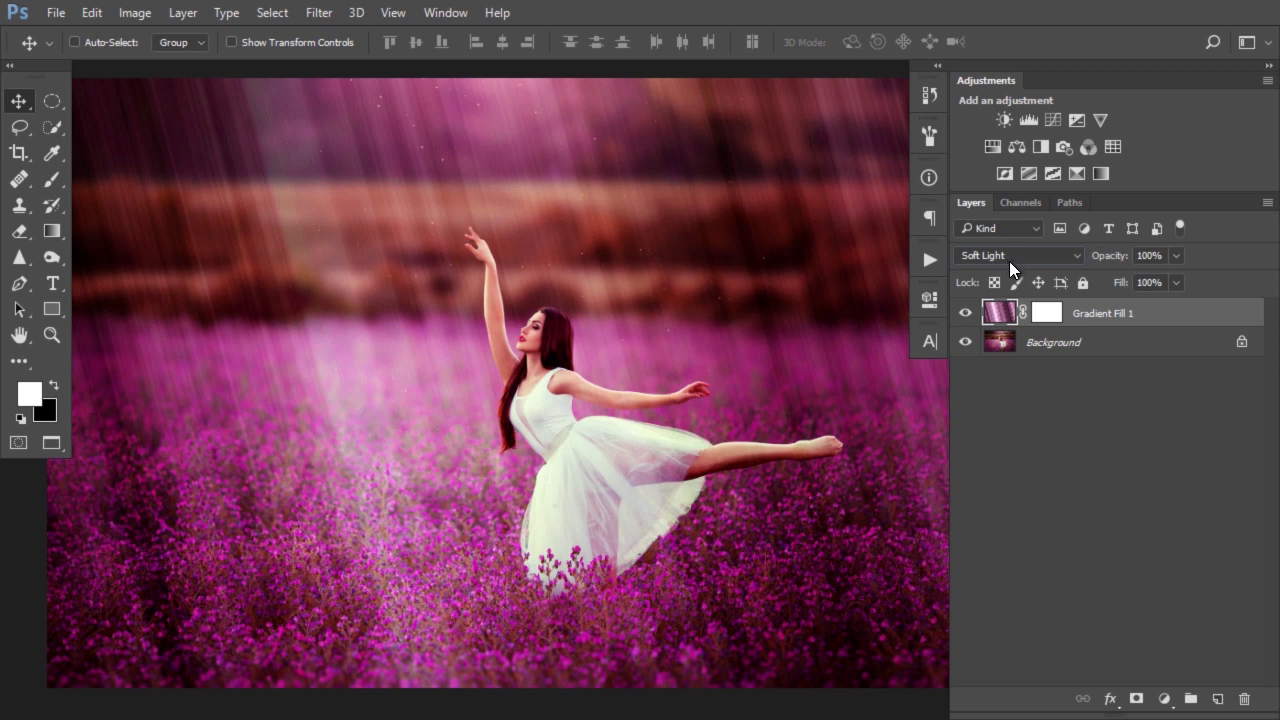
Invert the Gradient Fill 1 layer mask to solid black, then switch to the Gradient tool
{"action": "left_click", "coordinate": [1045, 318]}
{"action": "key", "text": "ctrl+i"}
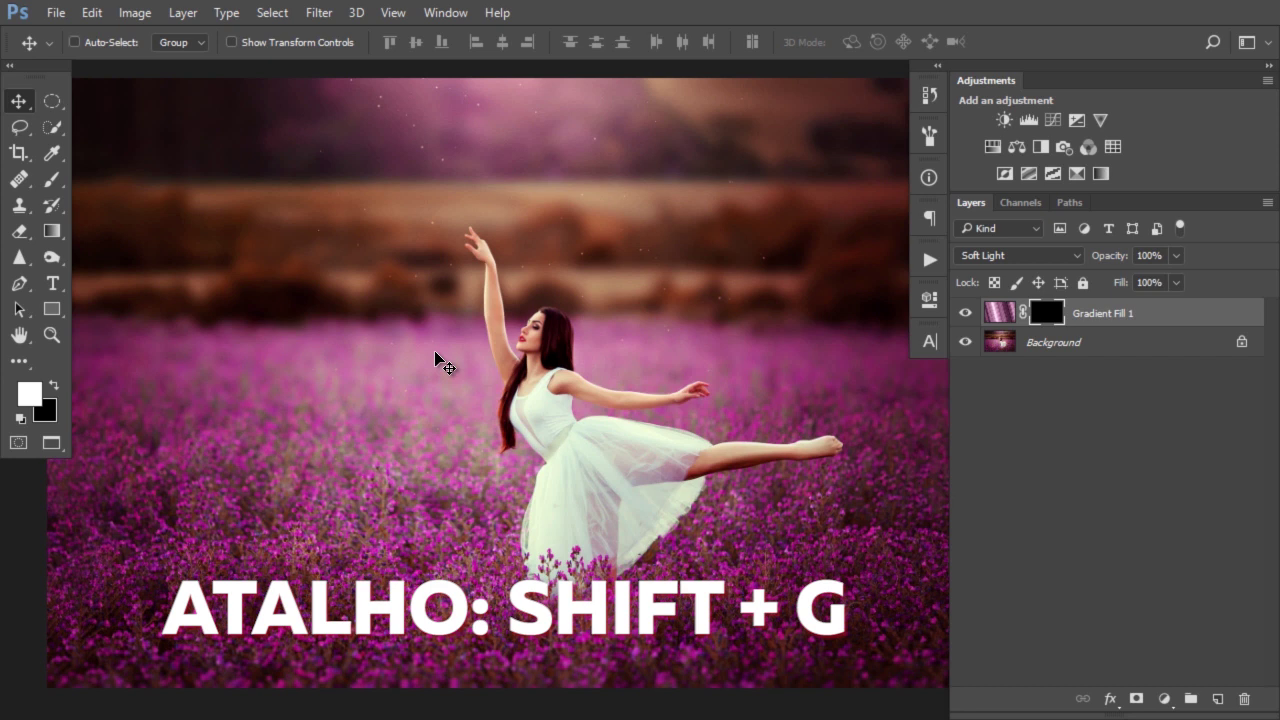
{"action": "left_click", "coordinate": [49, 232]}
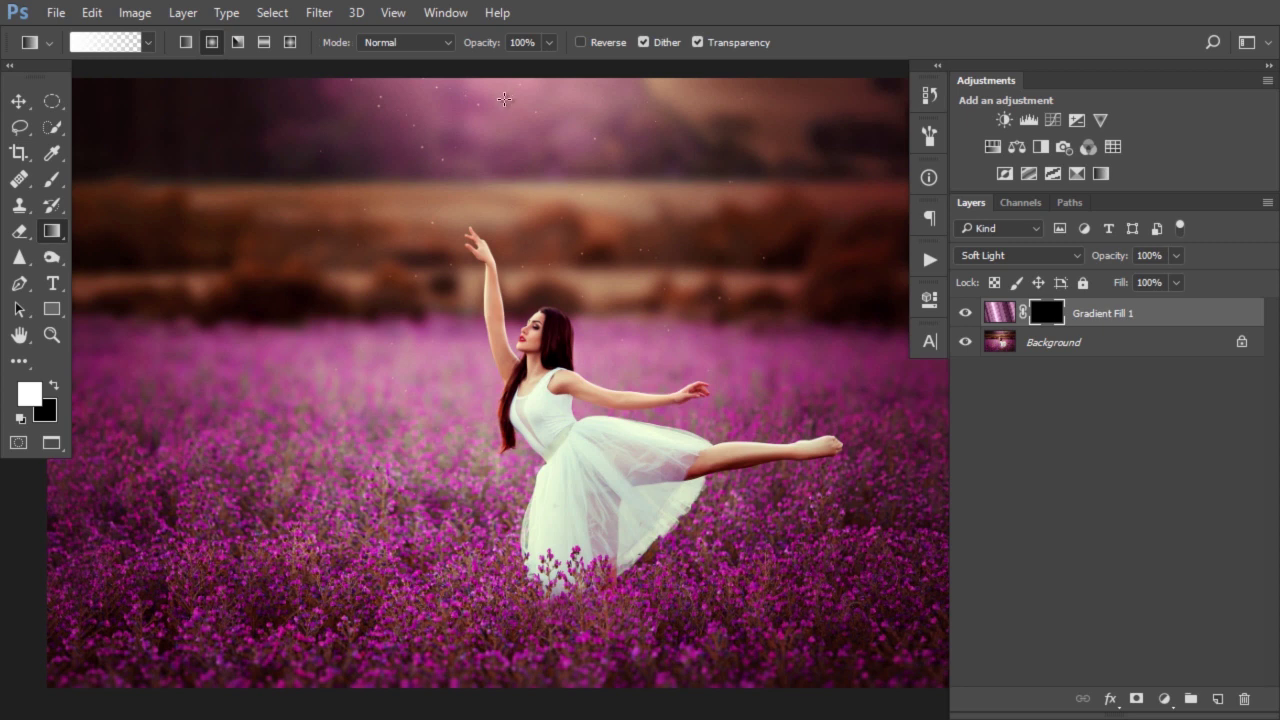
Draw a white-to-transparent gradient on the mask from the top edge toward the dancer, revealing the rays
{"action": "left_click_drag", "start_coordinate": [500, 82], "coordinate": [649, 316]}
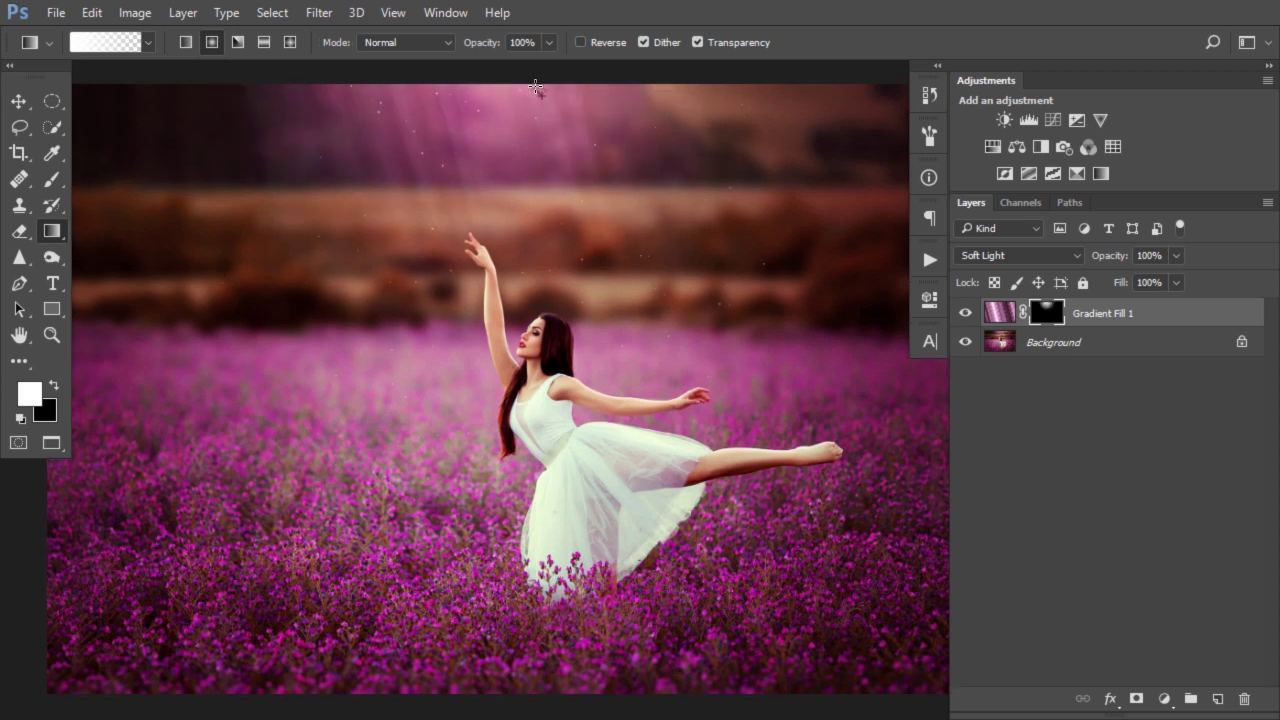
{"action": "left_click_drag", "start_coordinate": [543, 108], "coordinate": [745, 296]}
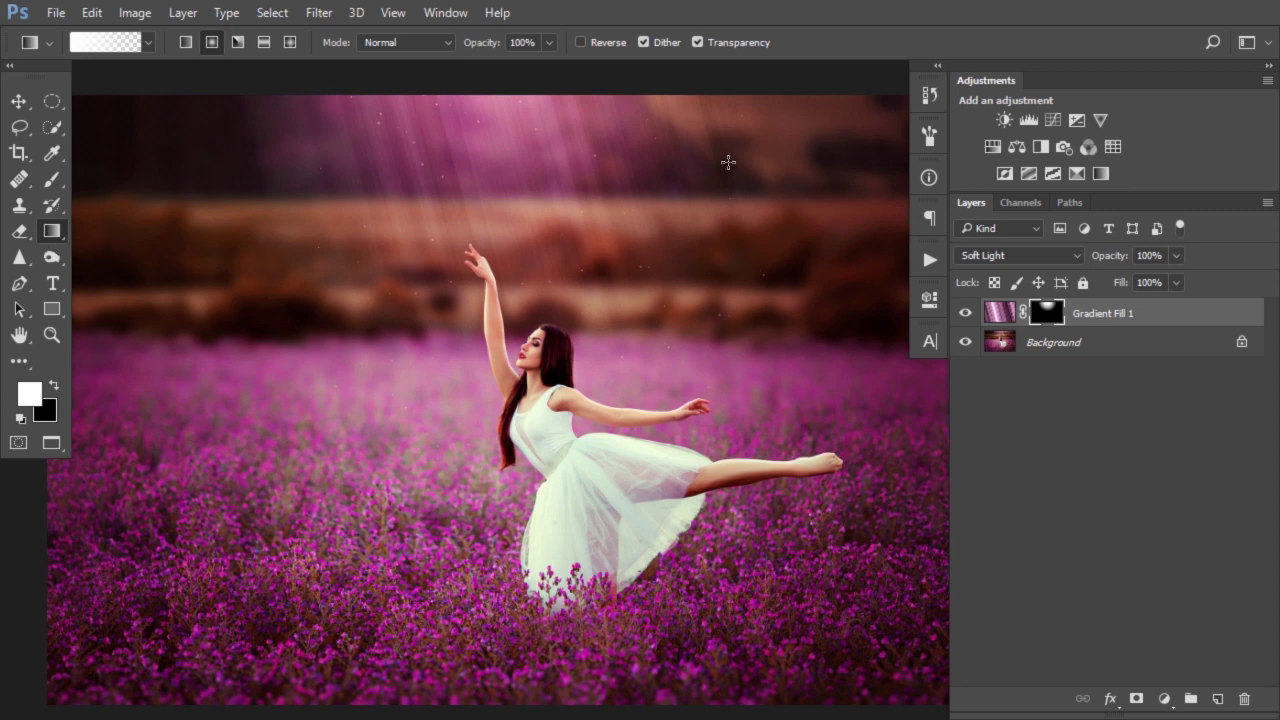
{"action": "key", "text": "ctrl+z"}
Target the streak layer content and apply Levels at input 32, 1.29 and 205
{"action": "left_click", "coordinate": [1000, 315]}
{"action": "key", "text": "ctrl+l"}
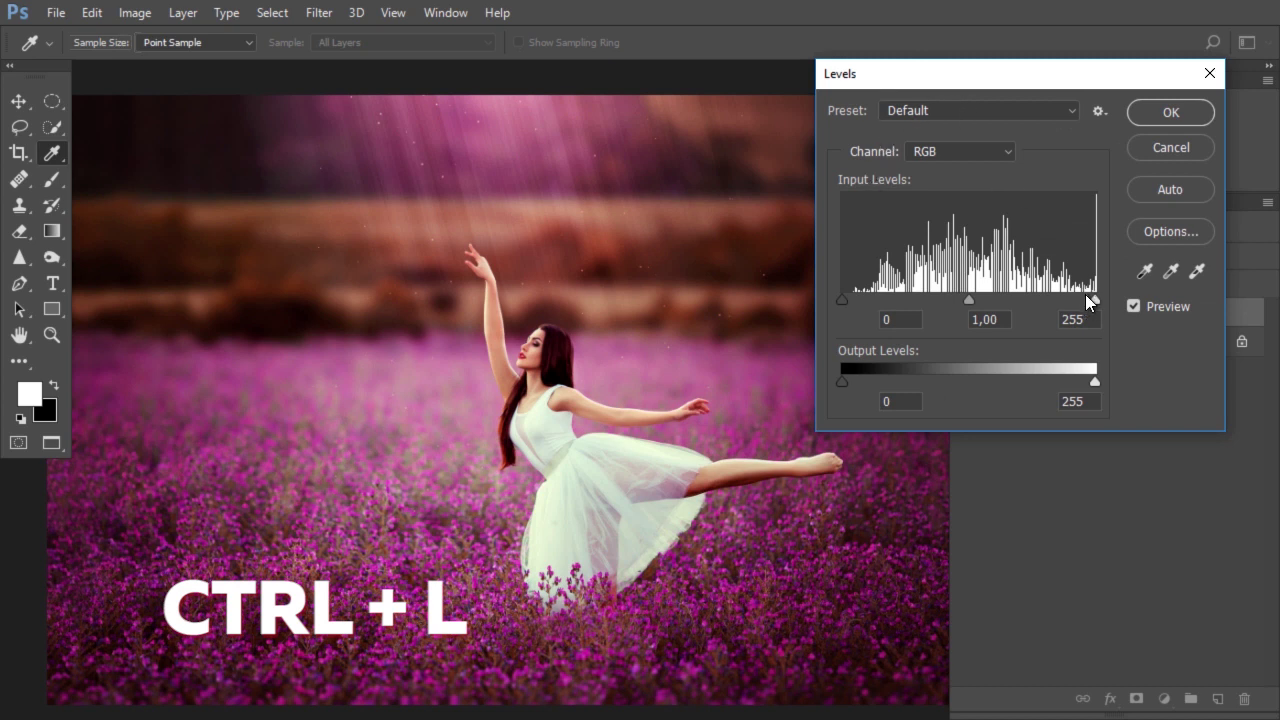
{"action": "left_click_drag", "start_coordinate": [1094, 297], "coordinate": [1057, 302]}
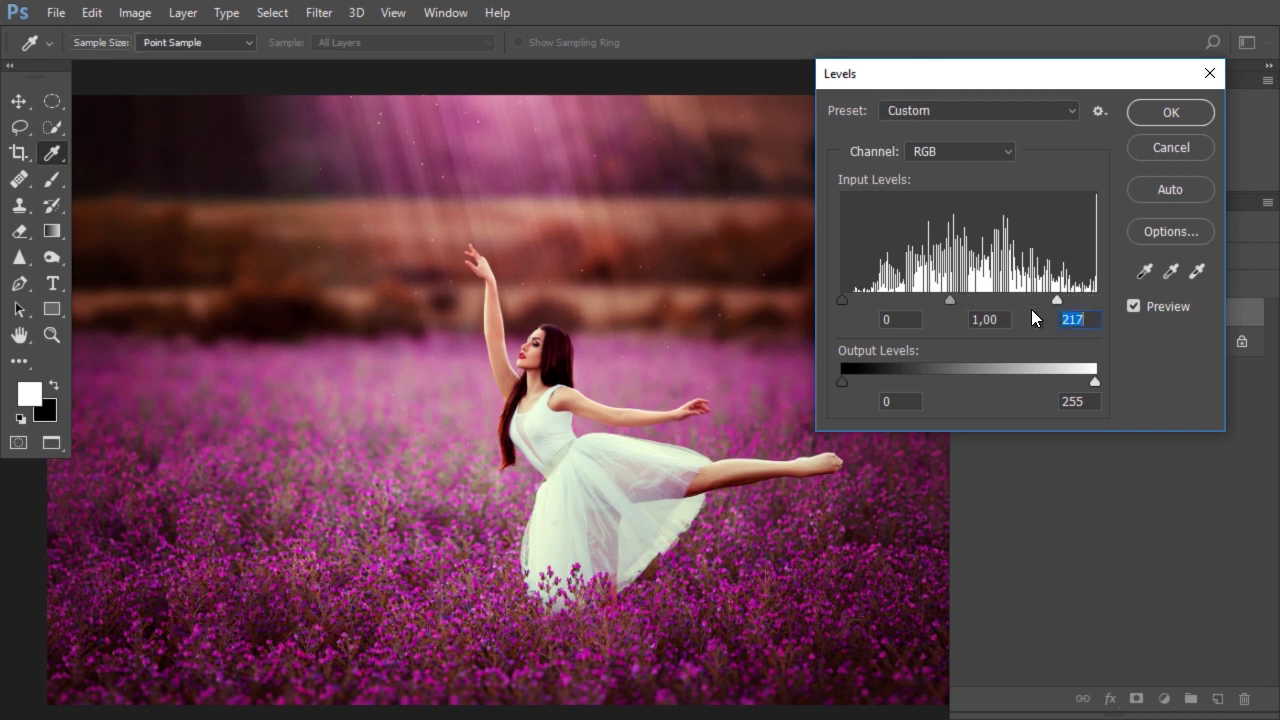
{"action": "left_click_drag", "start_coordinate": [855, 300], "coordinate": [870, 302]}
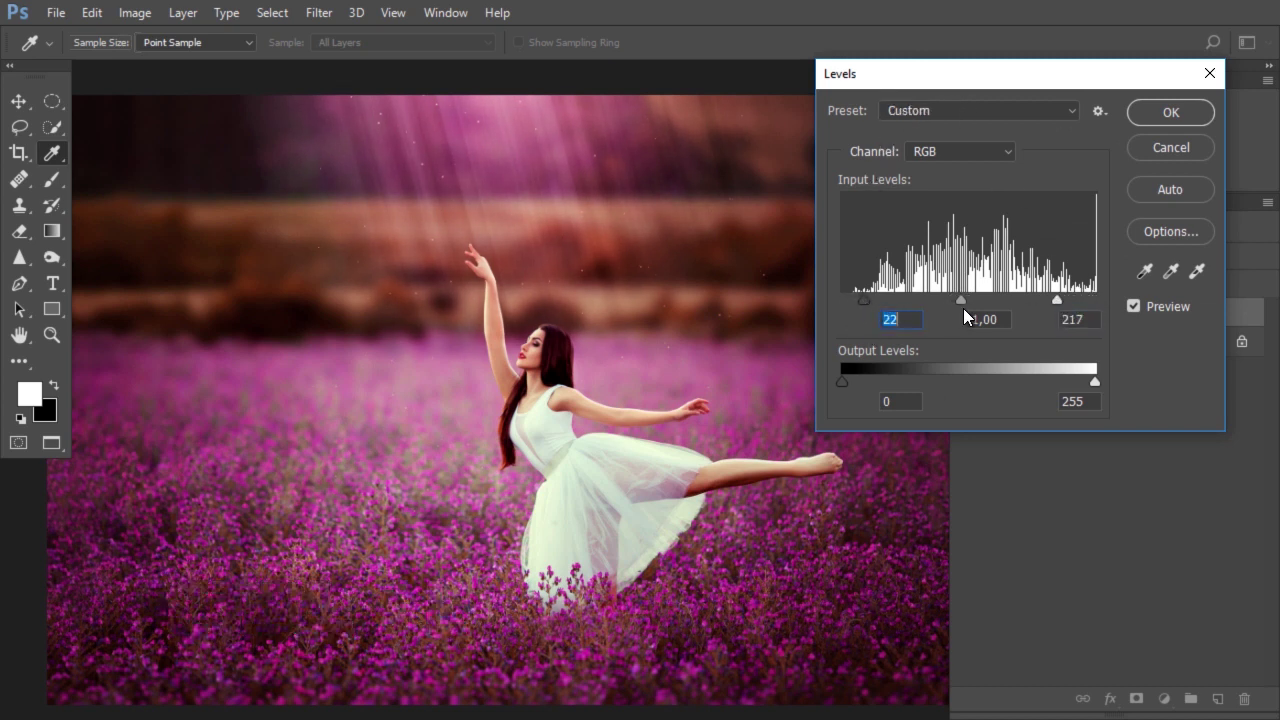
{"action": "left_click_drag", "start_coordinate": [957, 302], "coordinate": [943, 300]}
{"action": "left_click_drag", "start_coordinate": [863, 300], "coordinate": [873, 300]}
{"action": "left_click_drag", "start_coordinate": [1057, 300], "coordinate": [1045, 300]}
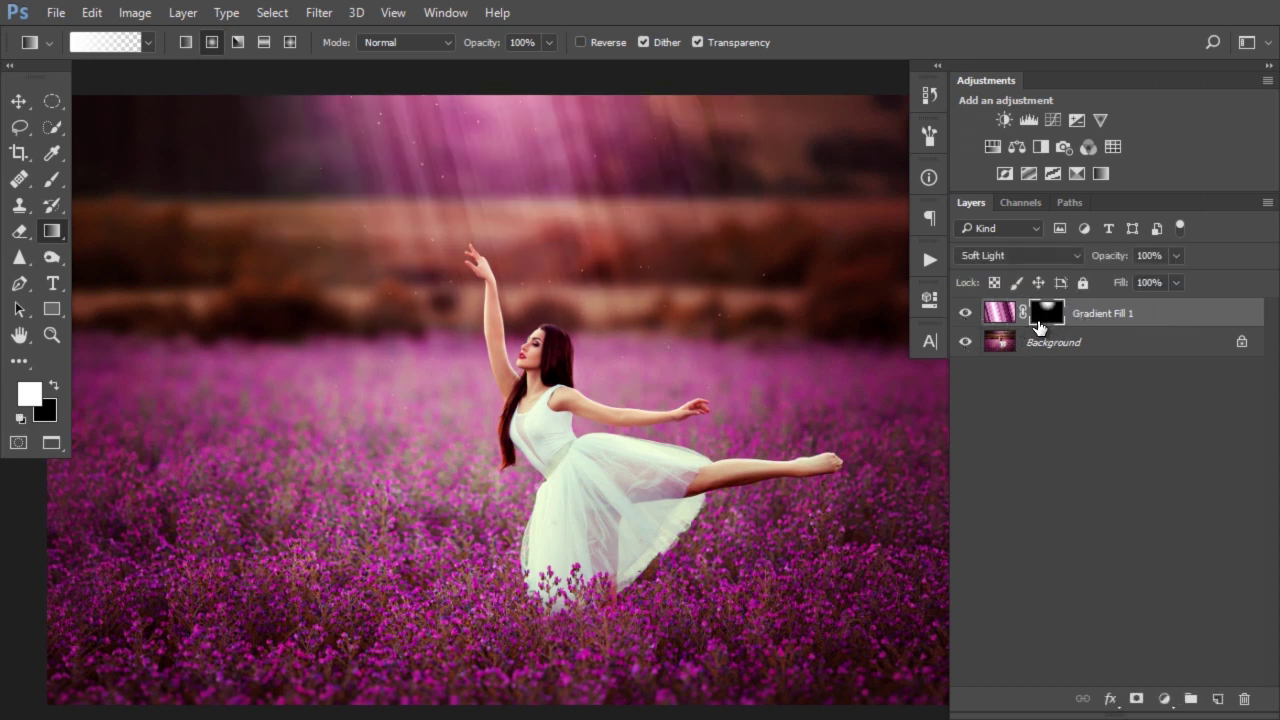
With a brush enlarged to 374, paint white on the mask to extend rays across the upper left
{"action": "key", "text": "b"}
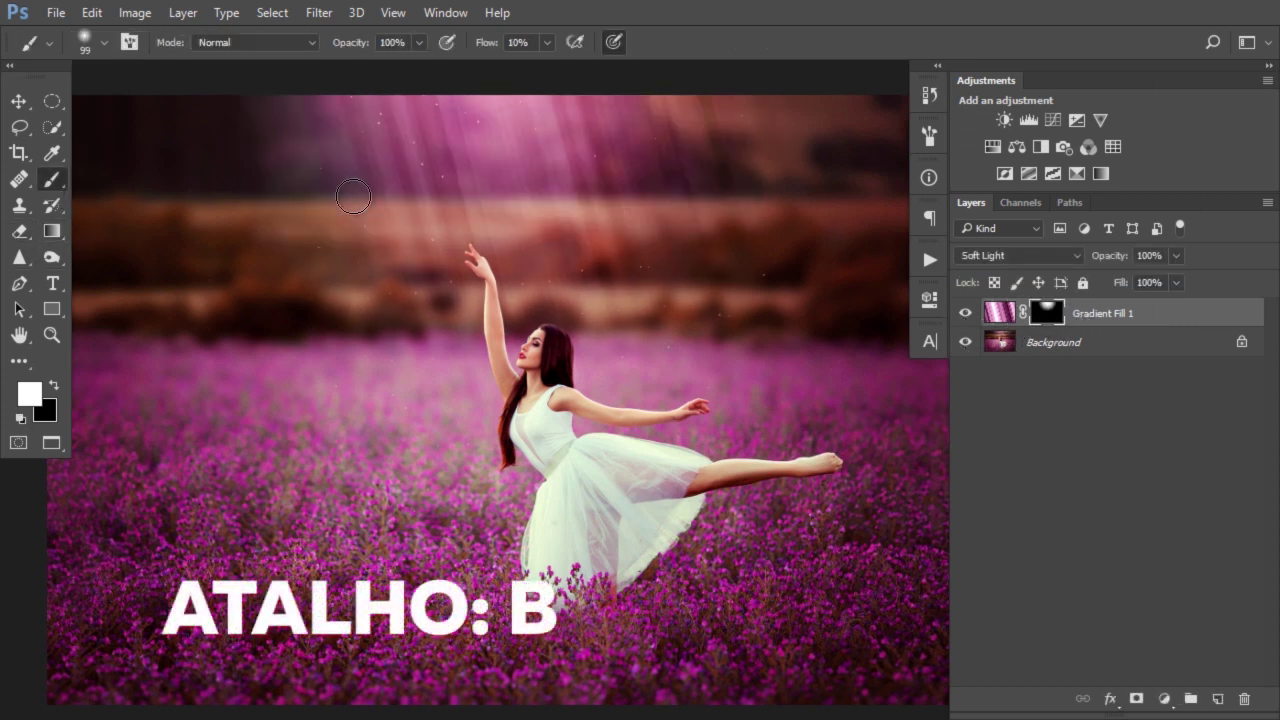
{"action": "left_click_drag", "start_coordinate": [635, 197], "coordinate": [691, 163]}
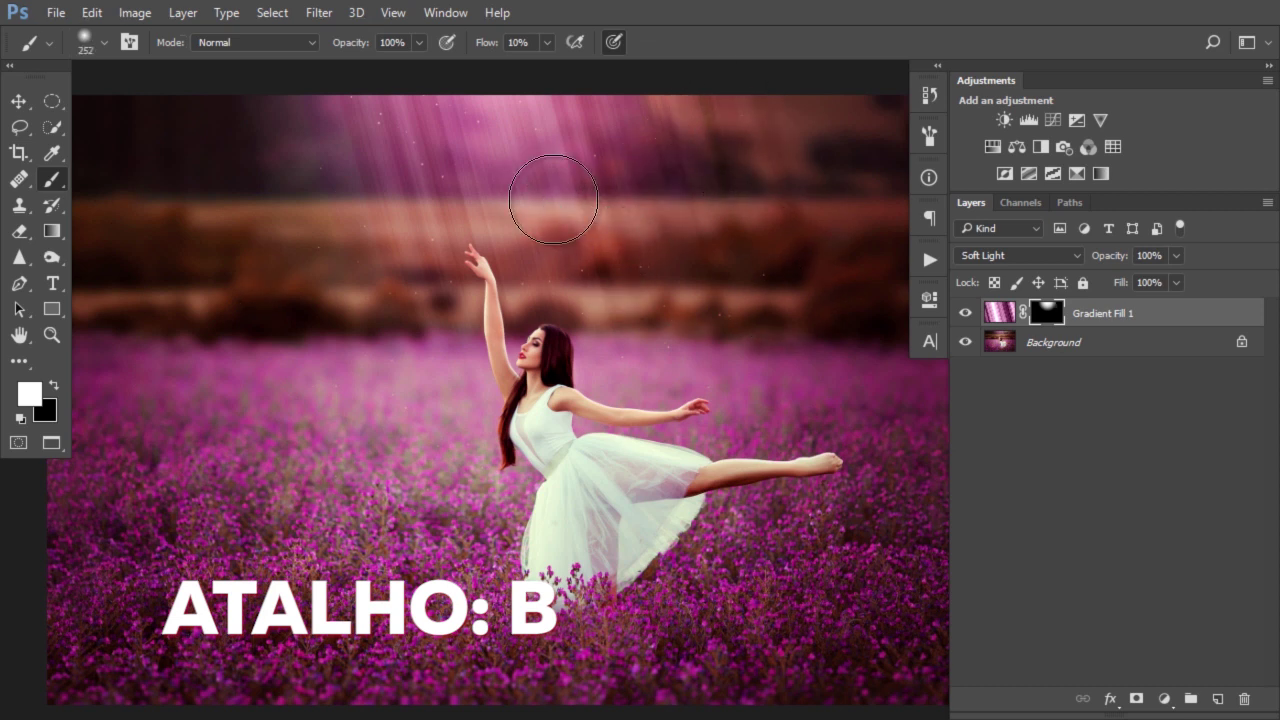
{"action": "left_click_drag", "start_coordinate": [654, 308], "coordinate": [697, 290]}
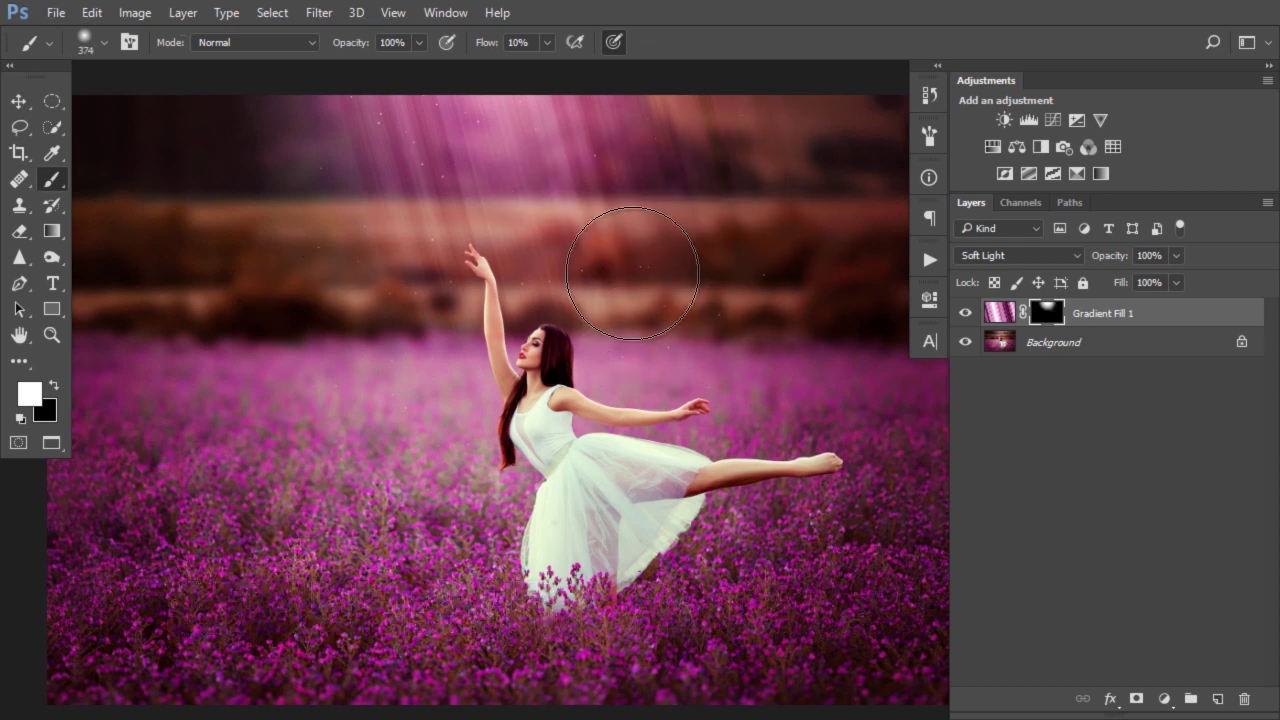
{"action": "left_click_drag", "start_coordinate": [400, 314], "coordinate": [314, 152]}
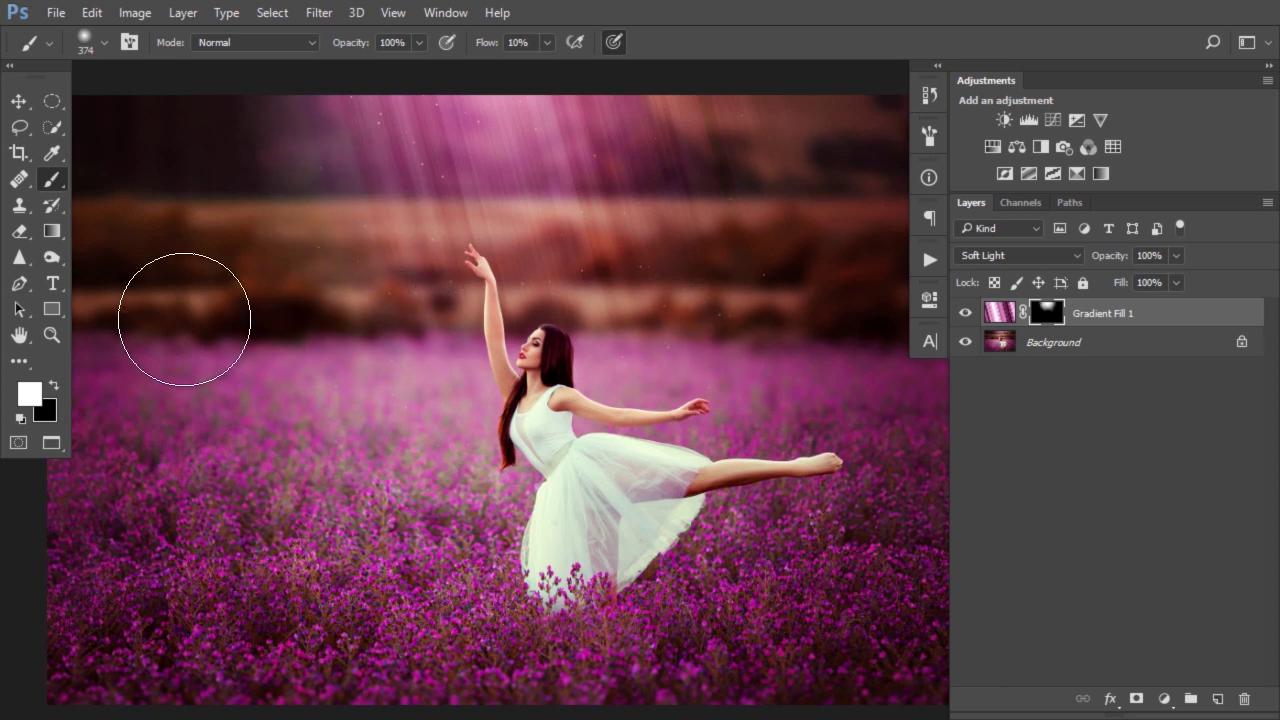
Paint black with a 90 brush to clear the rays over the dancer's raised arm
{"action": "key", "text": "x"}
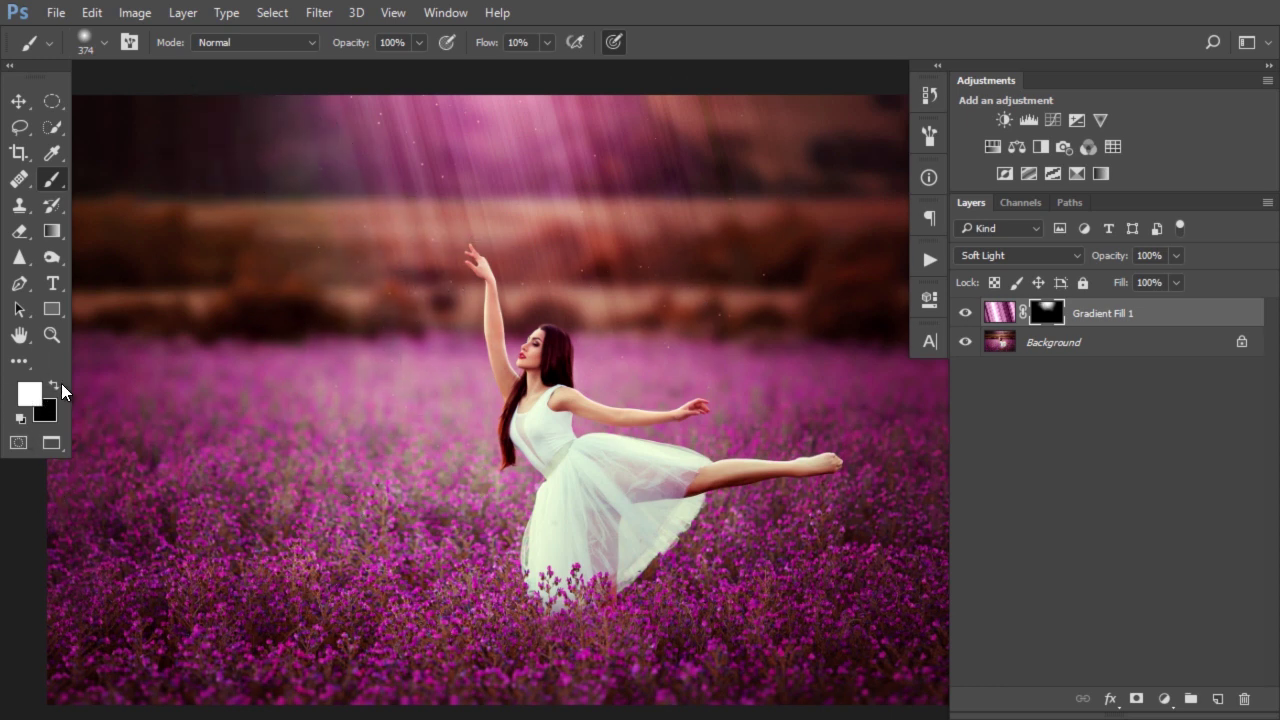
{"action": "key", "text": "bracketleft"}
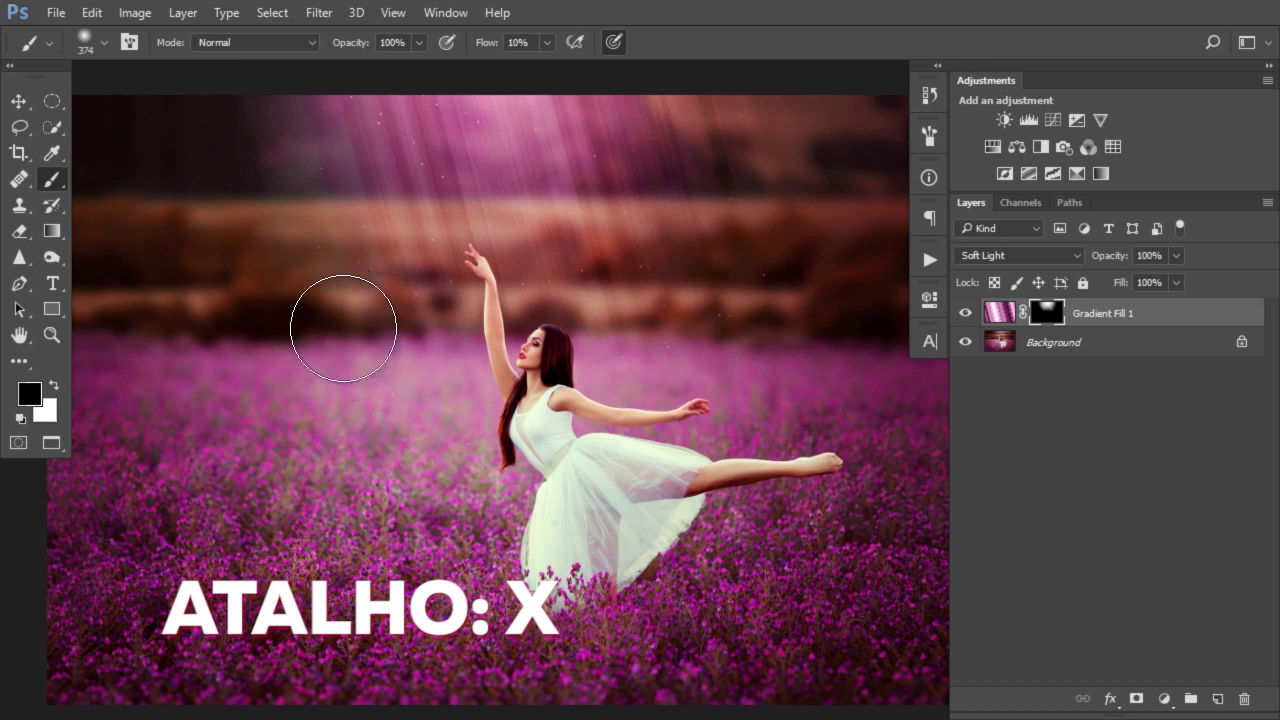
{"action": "key", "text": "bracketleft"}
{"action": "key", "text": "bracketleft"}
{"action": "key", "text": "bracketleft"}
{"action": "key", "text": "bracketleft"}
{"action": "key", "text": "bracketleft"}
{"action": "key", "text": "bracketleft"}
{"action": "key", "text": "bracketleft"}
{"action": "key", "text": "bracketleft"}
{"action": "key", "text": "bracketleft"}
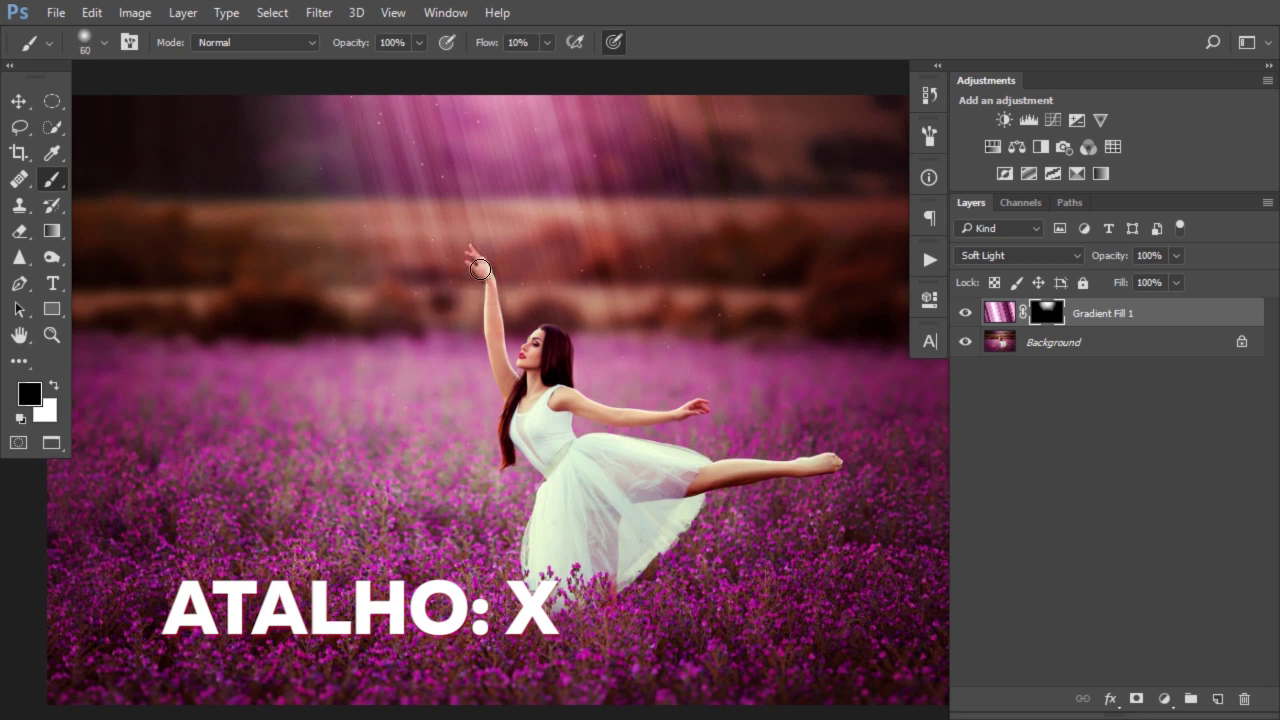
{"action": "key", "text": "bracketleft"}
{"action": "key", "text": "bracketleft"}
{"action": "key", "text": "bracketleft"}
{"action": "key", "text": "bracketleft"}
{"action": "key", "text": "bracketleft"}
{"action": "mouse_move", "coordinate": [474, 259]}
{"action": "left_mouse_down"}
{"action": "mouse_move", "coordinate": [527, 373]}
{"action": "mouse_move", "coordinate": [555, 343]}
{"action": "mouse_move", "coordinate": [505, 377]}
{"action": "mouse_move", "coordinate": [501, 353]}
{"action": "mouse_move", "coordinate": [554, 350]}
{"action": "left_mouse_up"}
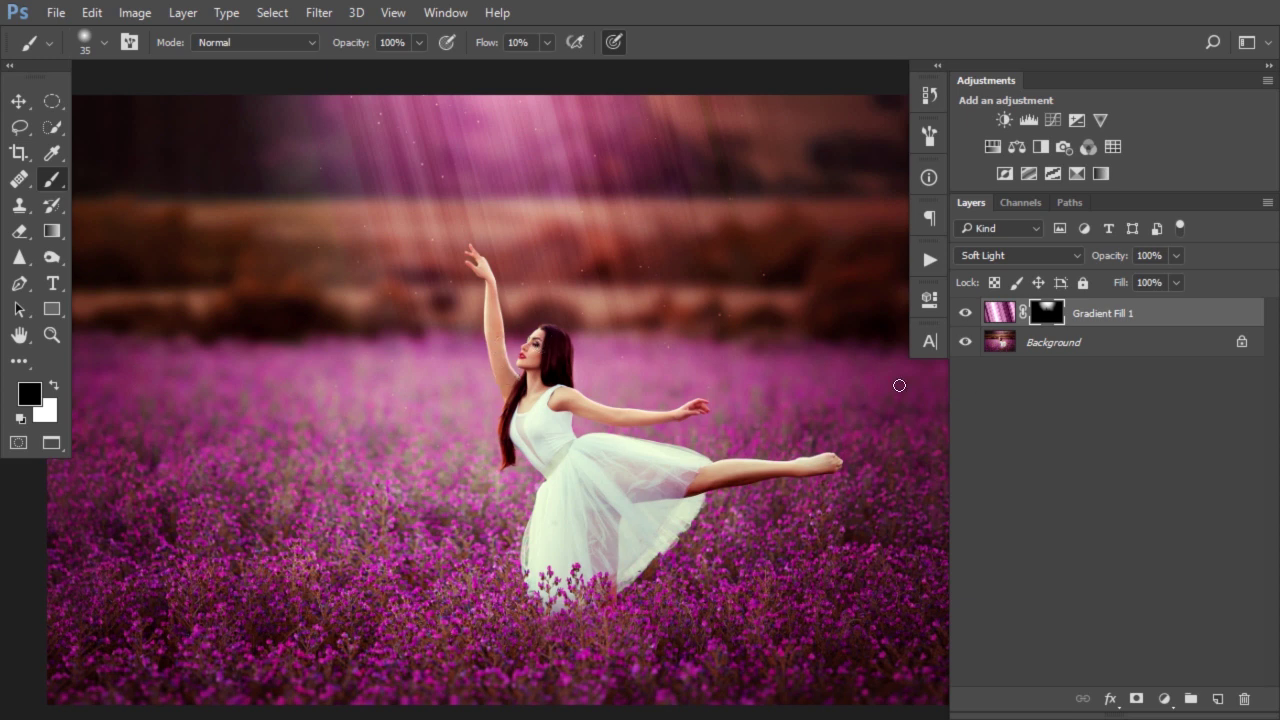
{"action": "left_click", "coordinate": [965, 313]}
{"action": "left_click", "coordinate": [965, 313]}
{"action": "left_click", "coordinate": [965, 313]}
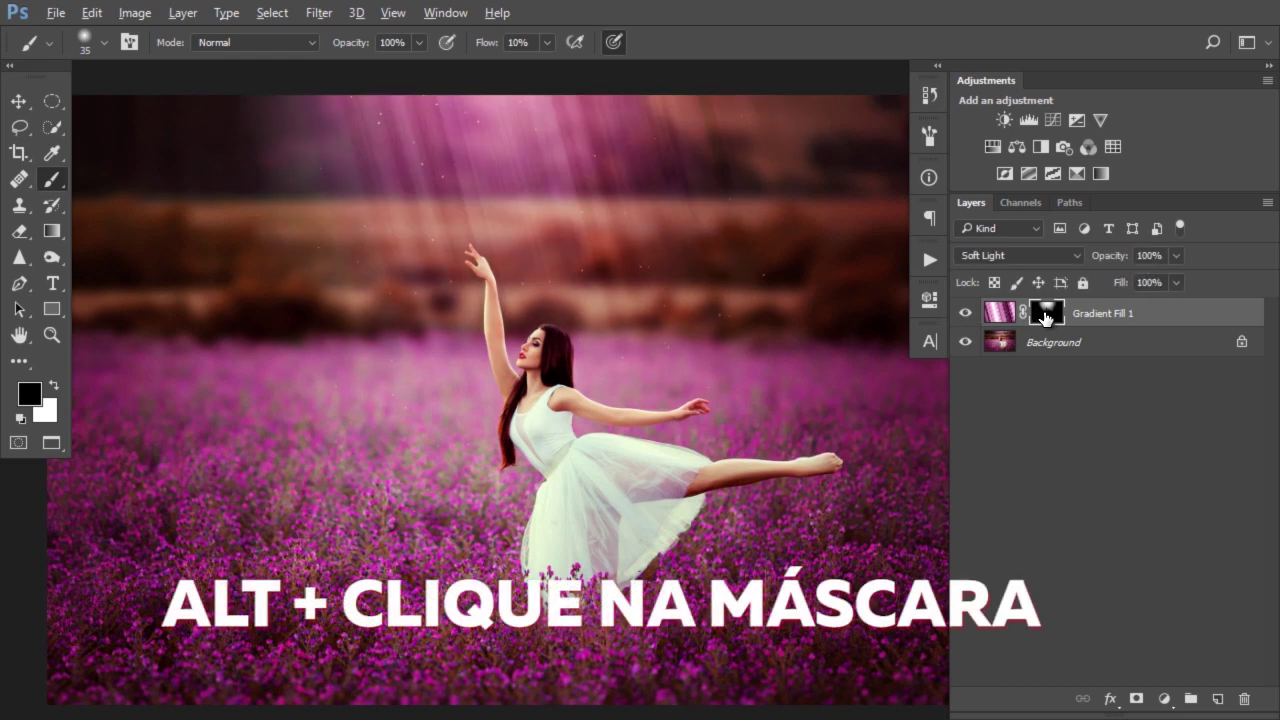
{"action": "left_click", "coordinate": [1044, 316], "text": "alt"}
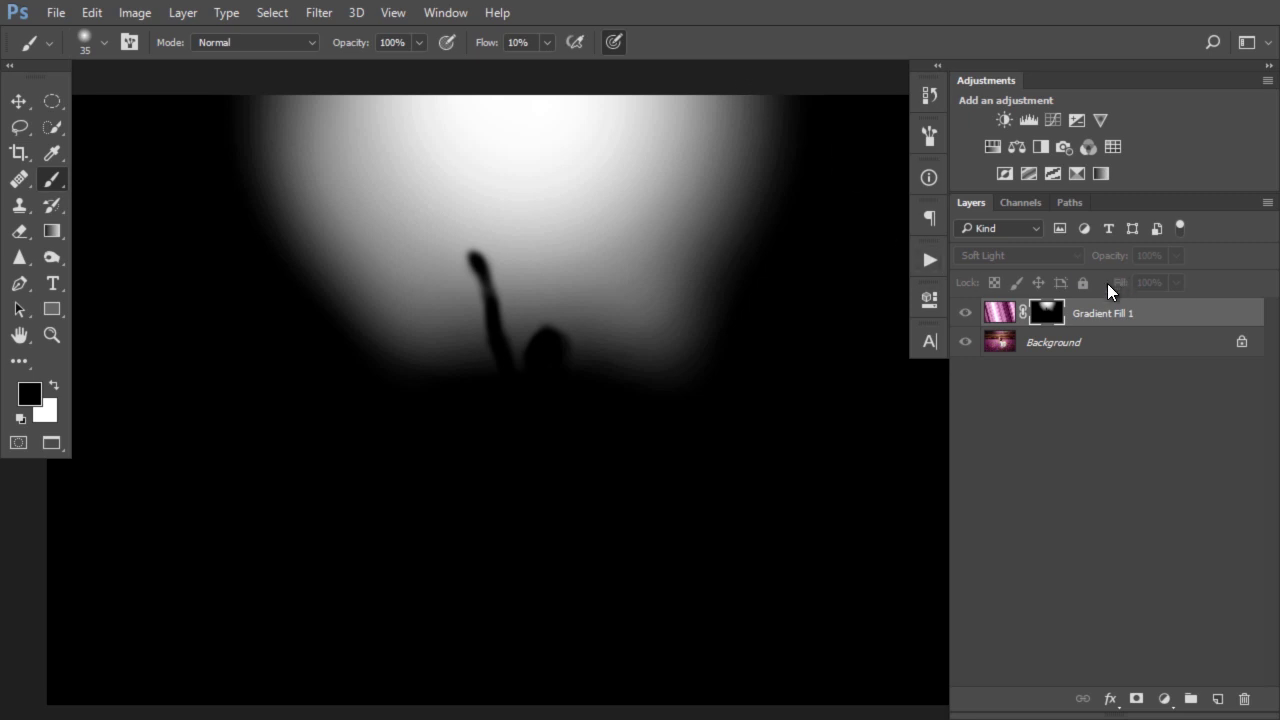
{"action": "key", "text": "x"}
{"action": "left_click", "coordinate": [999, 313]}
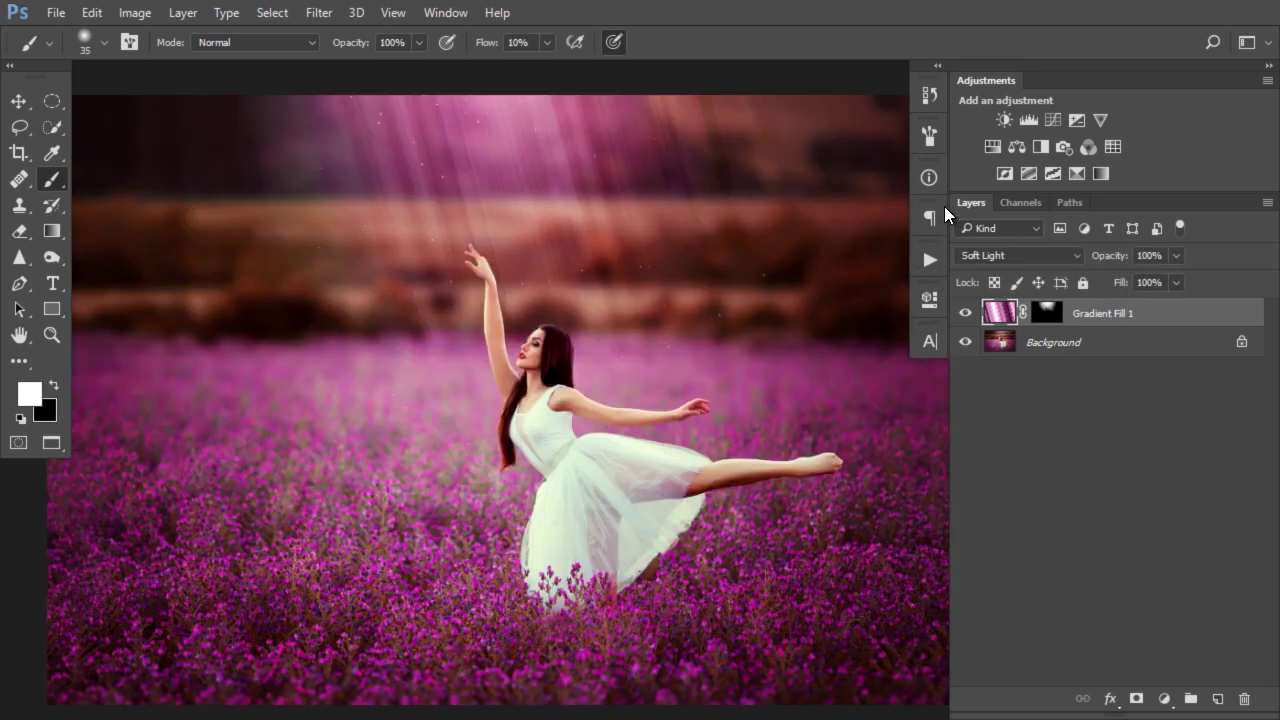
{"action": "left_click", "coordinate": [965, 316]}
Set Gradient Fill 1 to 82% opacity, trying and undoing a duplicate ray layer
{"action": "key", "text": "ctrl+minus"}
{"action": "key", "text": "ctrl+minus"}
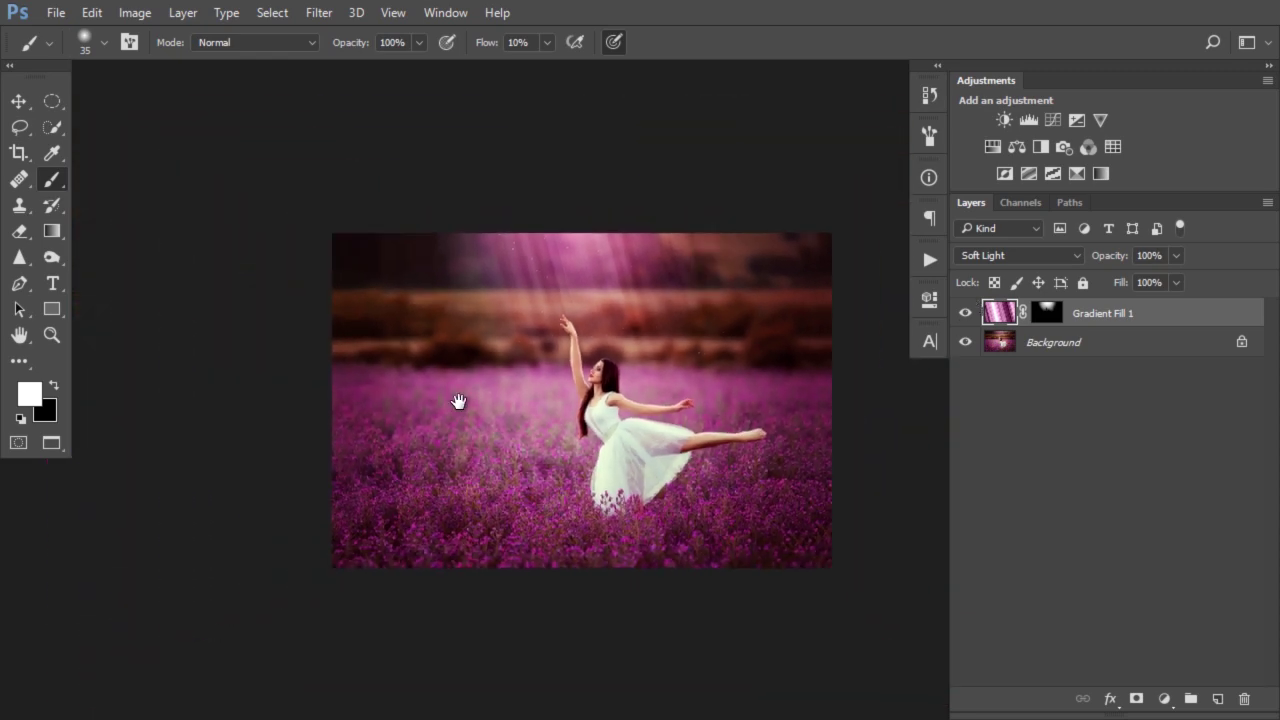
{"action": "left_click_drag", "start_coordinate": [458, 401], "coordinate": [335, 400]}
{"action": "scroll", "coordinate": [439, 290], "scroll_direction": "up", "scroll_amount": 2}
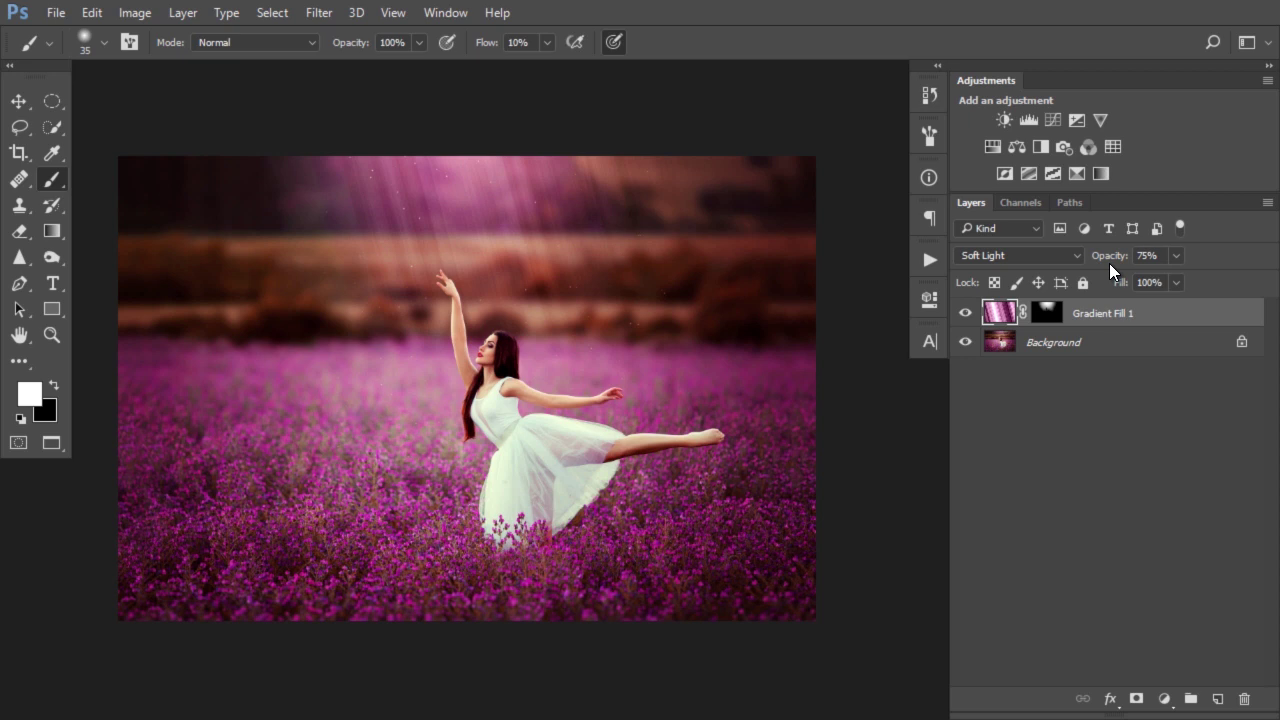
{"action": "key", "text": "ctrl+j"}
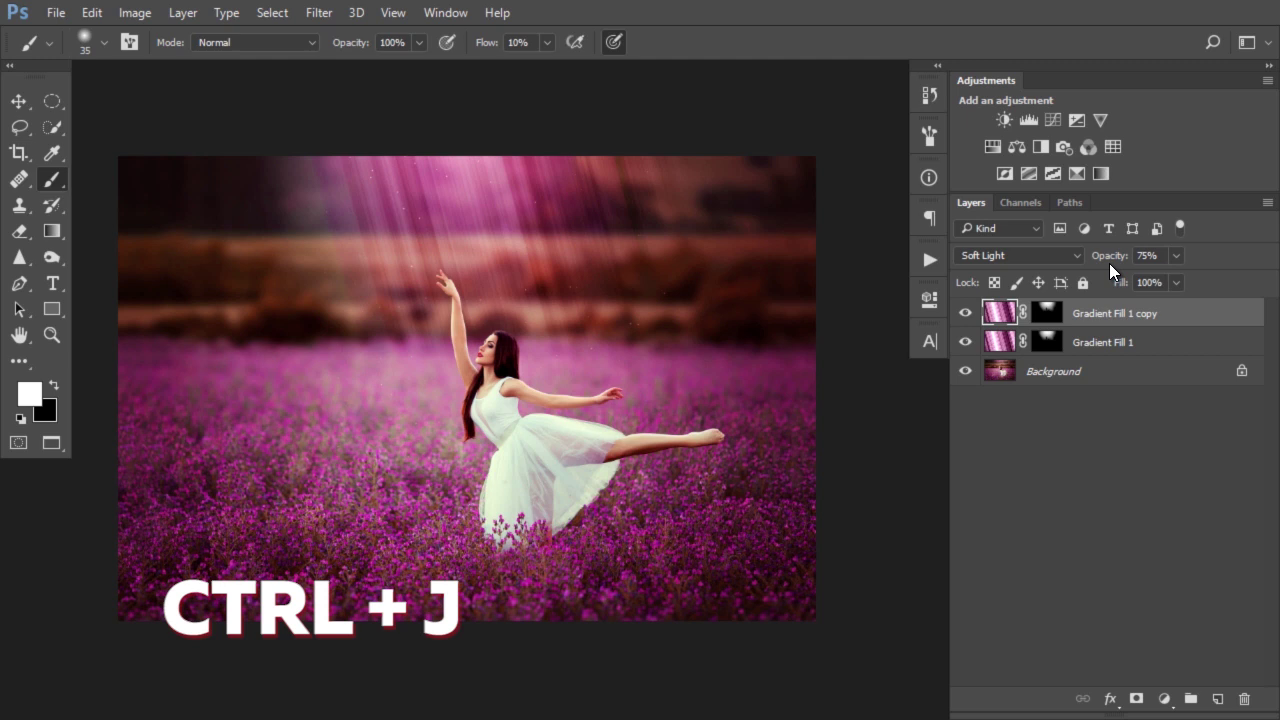
{"action": "key", "text": "ctrl+z"}
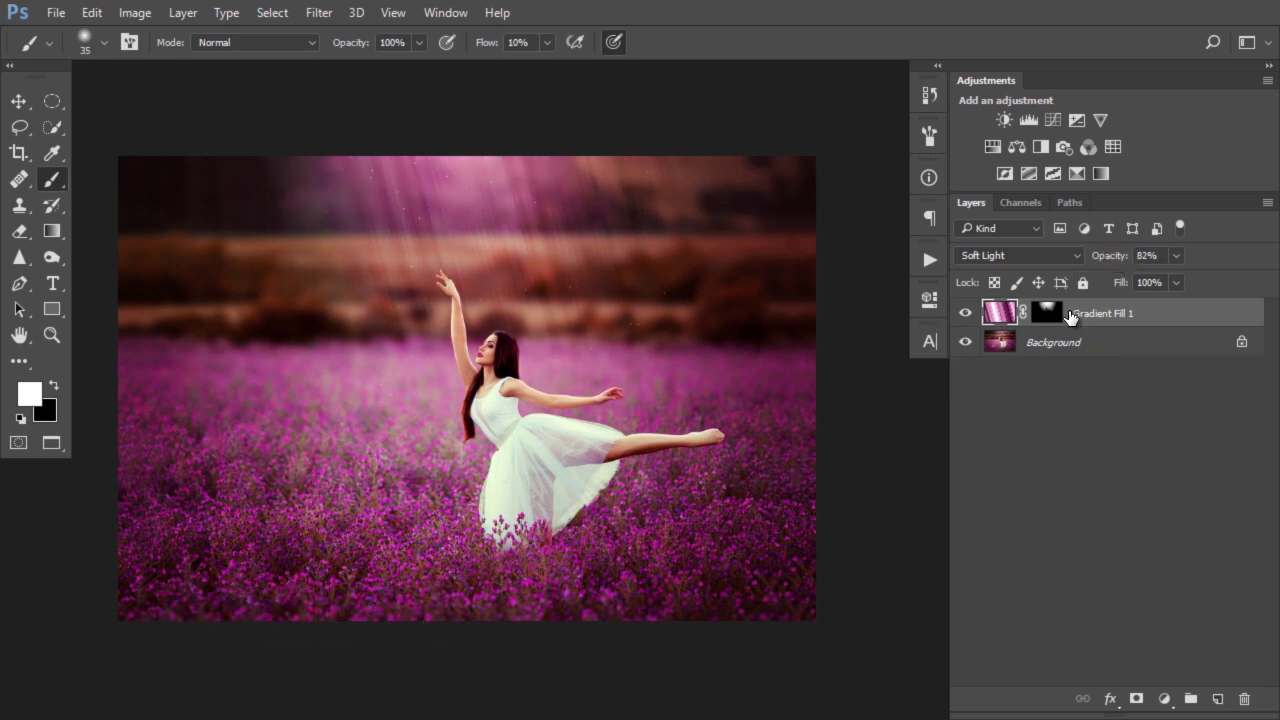
{"action": "key", "text": "ctrl+plus"}
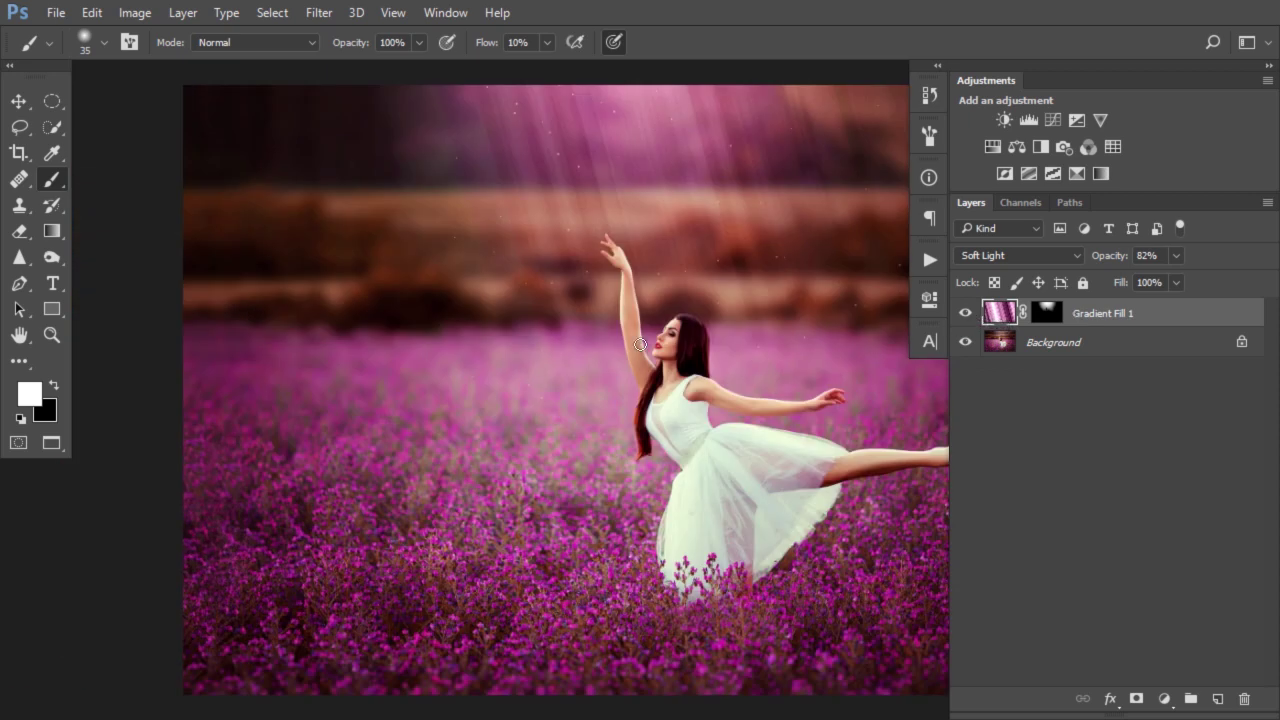
{"action": "left_click_drag", "start_coordinate": [640, 344], "coordinate": [486, 337]}
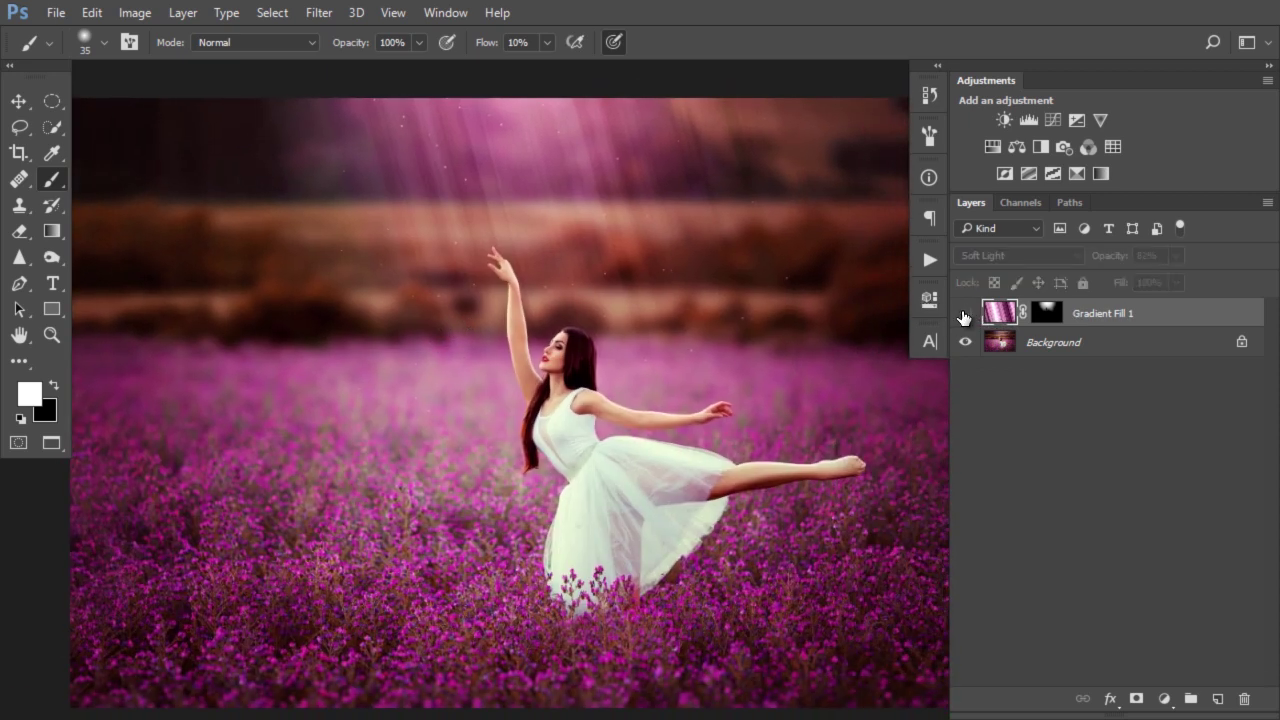